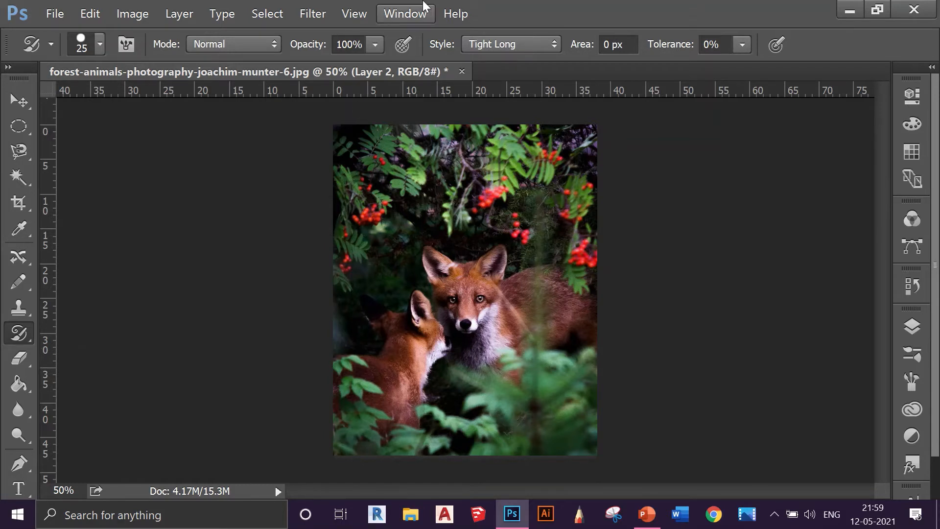
Activate the Art History Brush tool and review its available brush styles.
{"action": "left_click", "coordinate": [550, 24]}
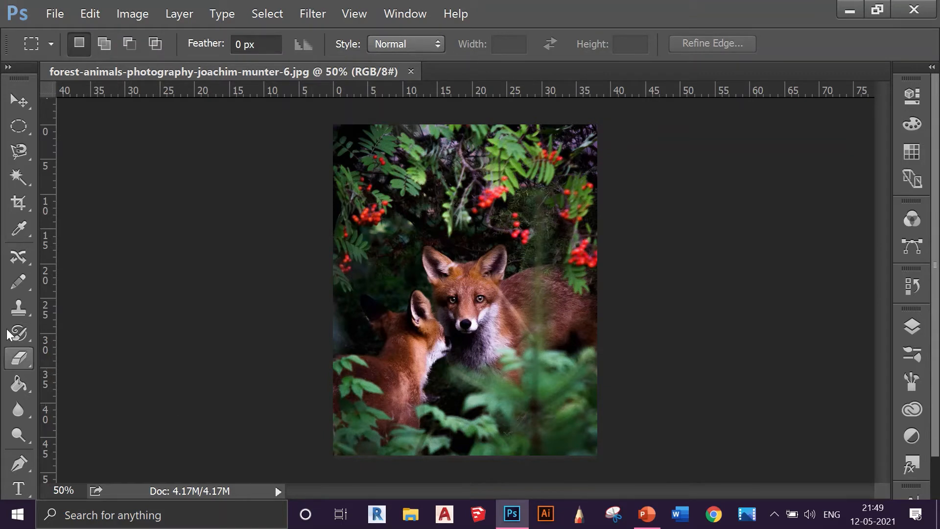
{"action": "left_click", "coordinate": [25, 332]}
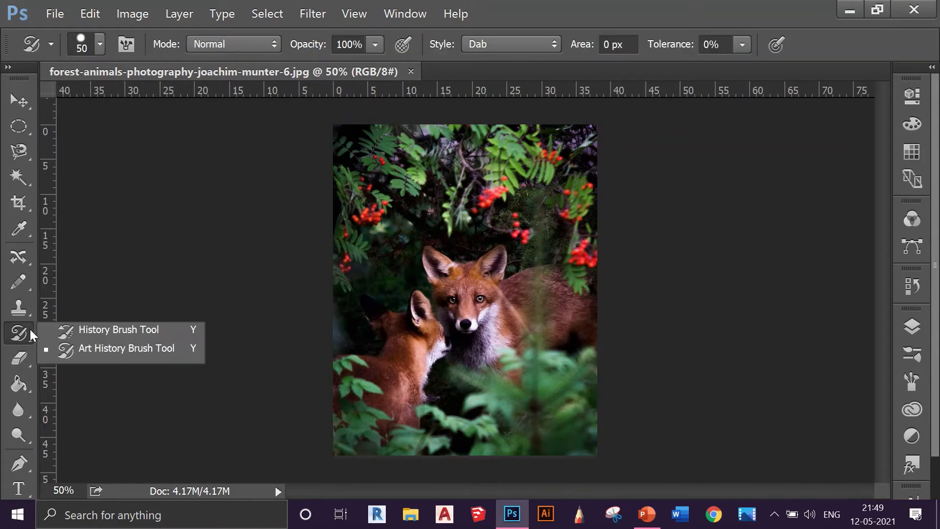
{"action": "left_click", "coordinate": [137, 350]}
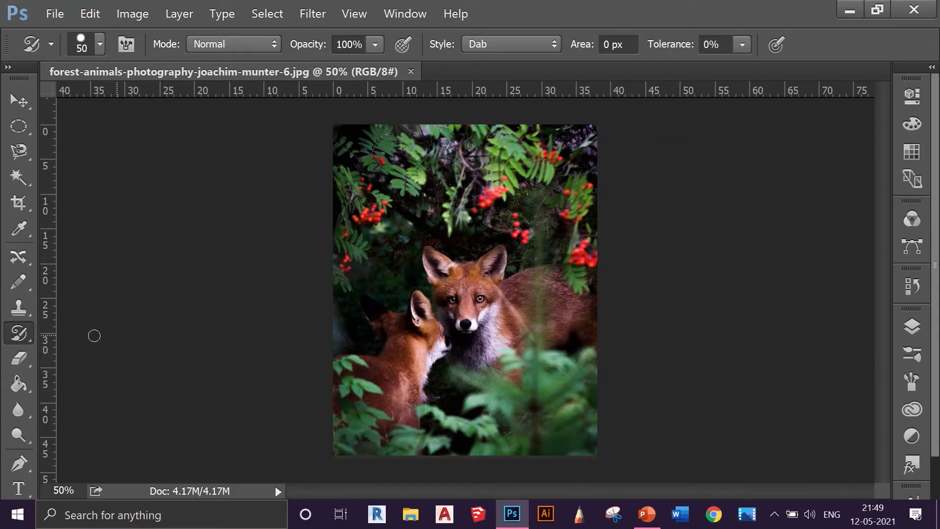
{"action": "left_click", "coordinate": [19, 331]}
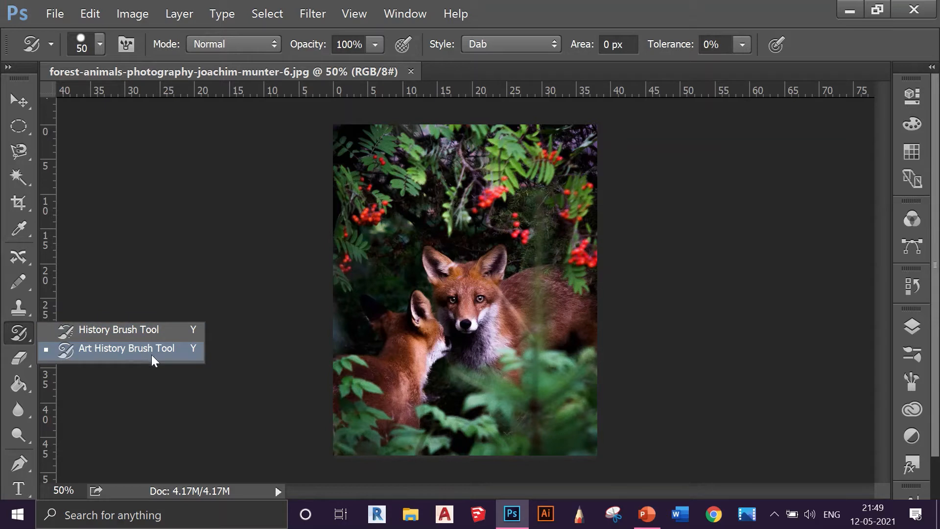
{"action": "left_click", "coordinate": [134, 352]}
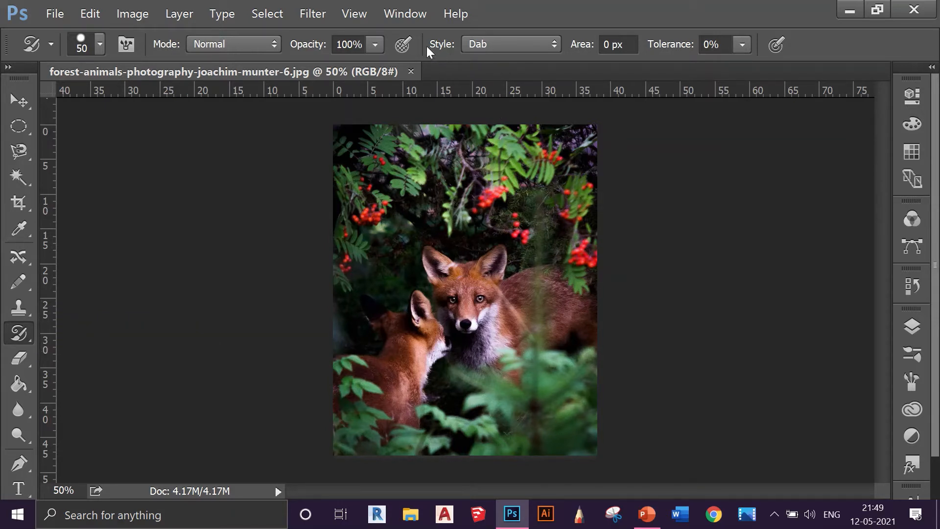
{"action": "left_click", "coordinate": [497, 46]}
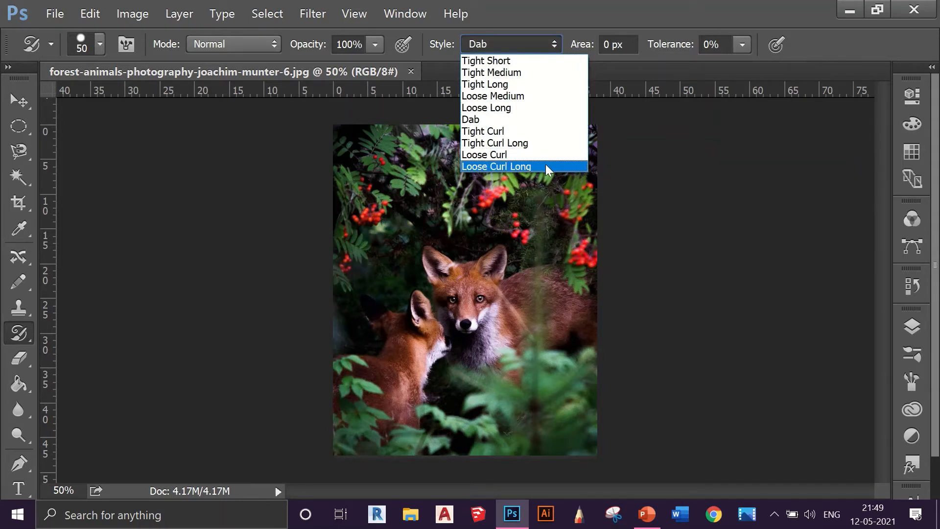
{"action": "left_click", "coordinate": [543, 46]}
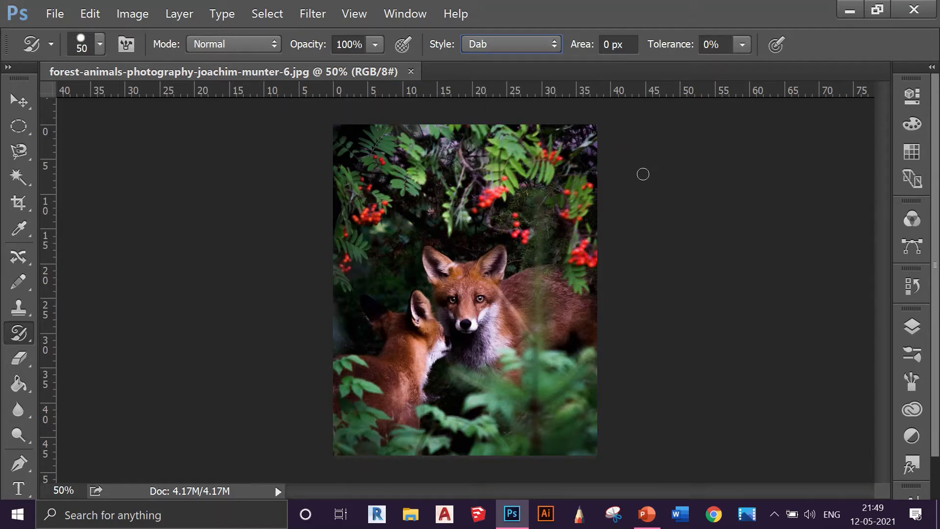
Choose the Hard Round 25 px brush preset and enlarge its size to 91 px.
{"action": "left_click", "coordinate": [102, 47]}
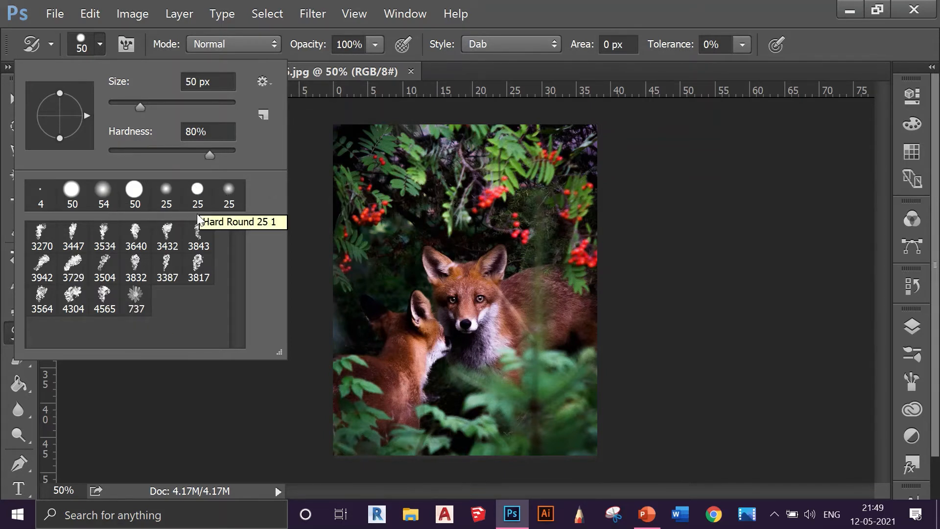
{"action": "left_click", "coordinate": [198, 196]}
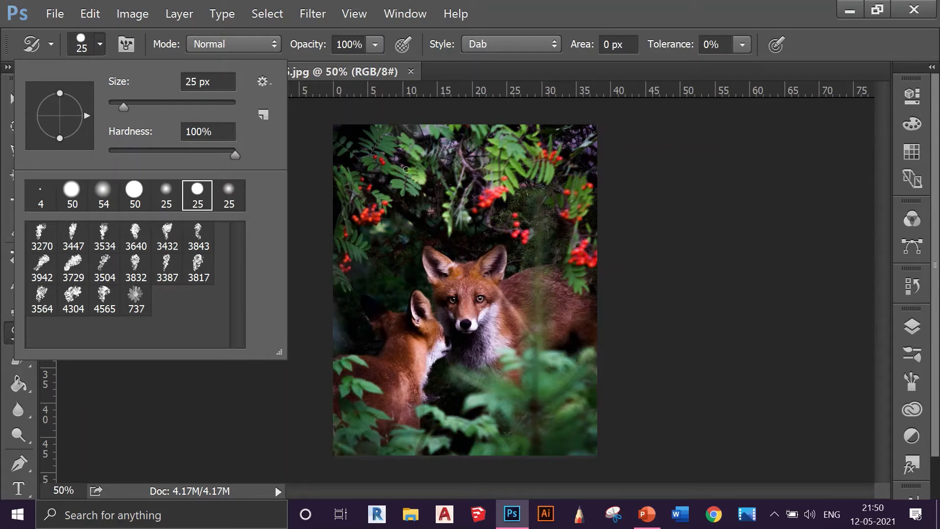
{"action": "left_click", "coordinate": [439, 190]}
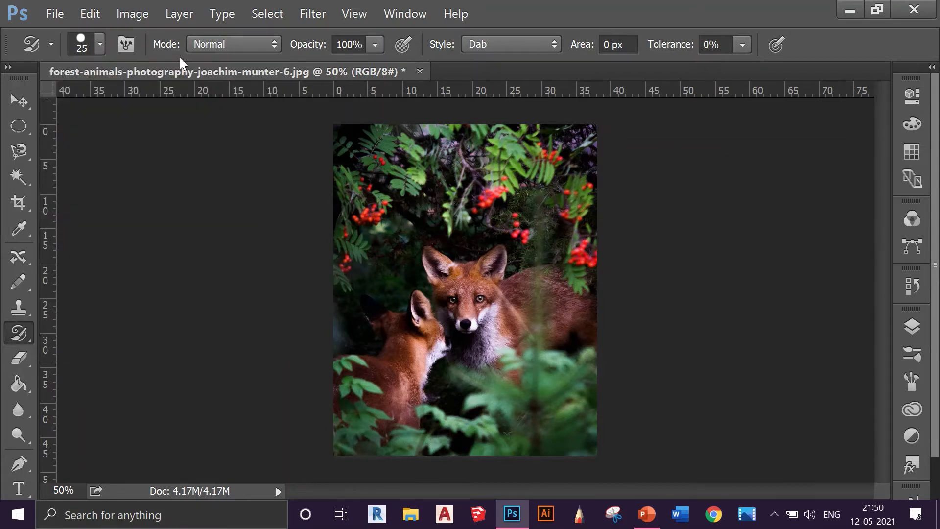
{"action": "left_click", "coordinate": [100, 44]}
{"action": "left_click_drag", "start_coordinate": [126, 109], "coordinate": [166, 108]}
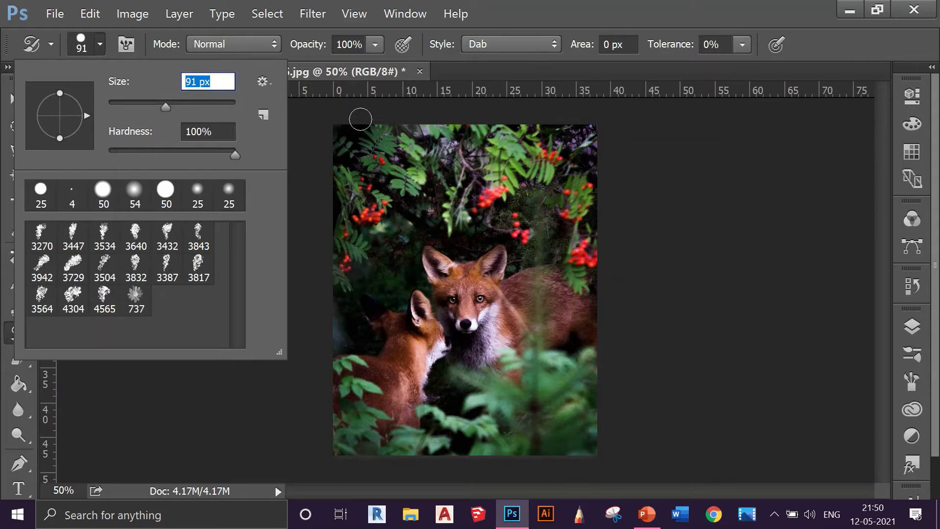
{"action": "left_click", "coordinate": [520, 41]}
Set the brush style to Tight Short and try a stroke in the photo's upper-left corner.
{"action": "left_click", "coordinate": [520, 40]}
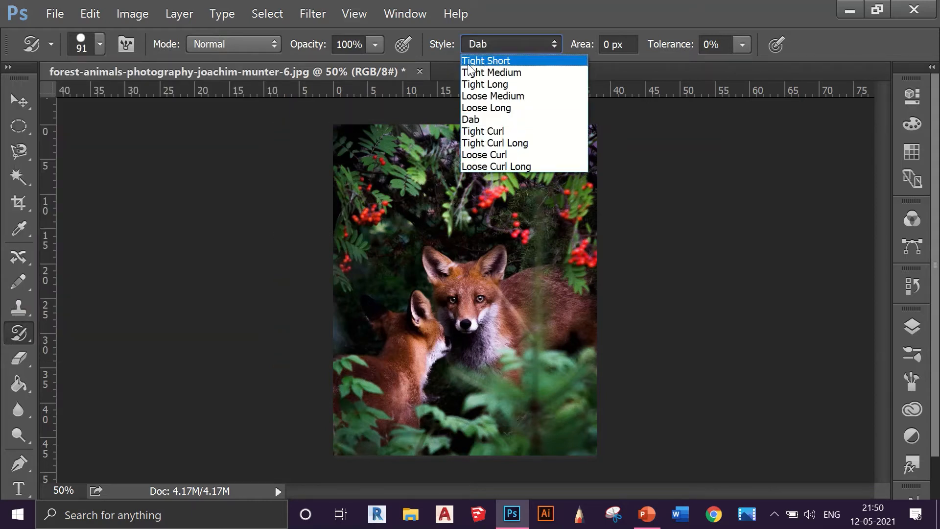
{"action": "left_click", "coordinate": [552, 60]}
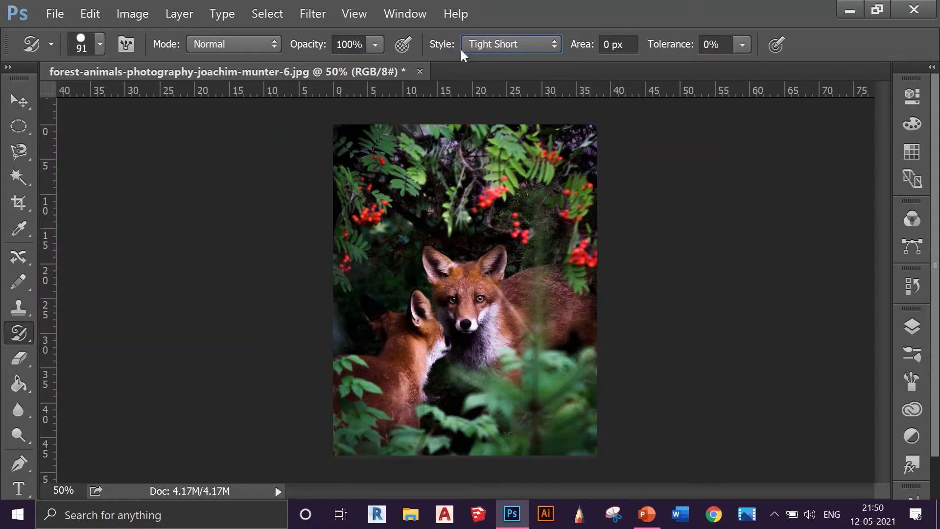
{"action": "left_click", "coordinate": [474, 45]}
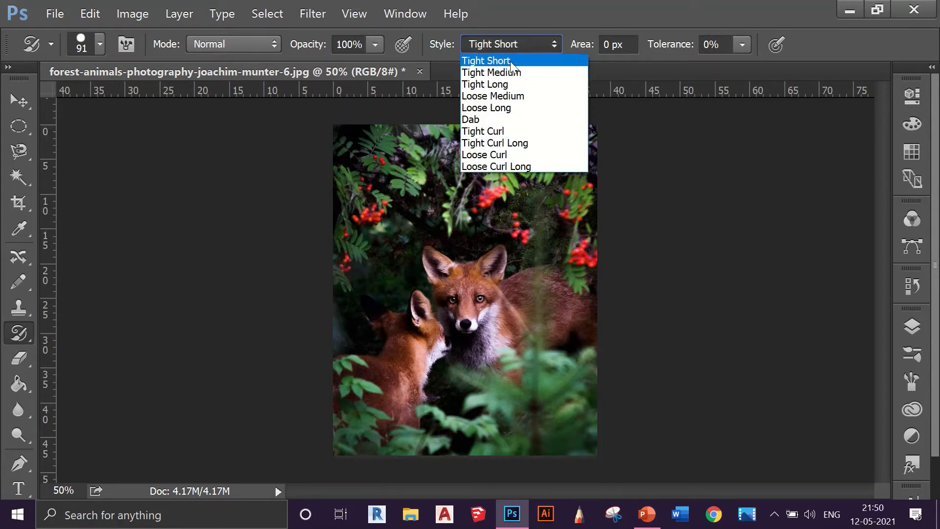
{"action": "left_click", "coordinate": [335, 132]}
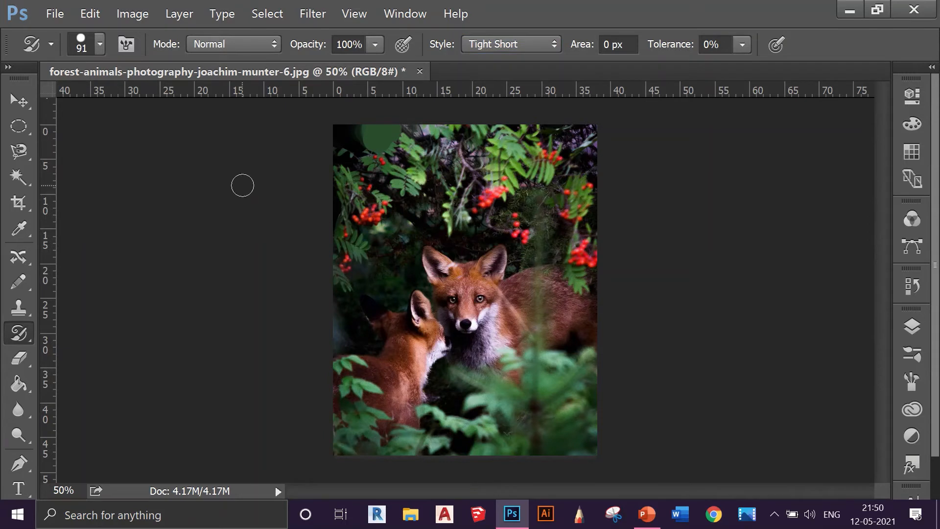
Add a new blank layer above the Background layer.
{"action": "left_click", "coordinate": [908, 334]}
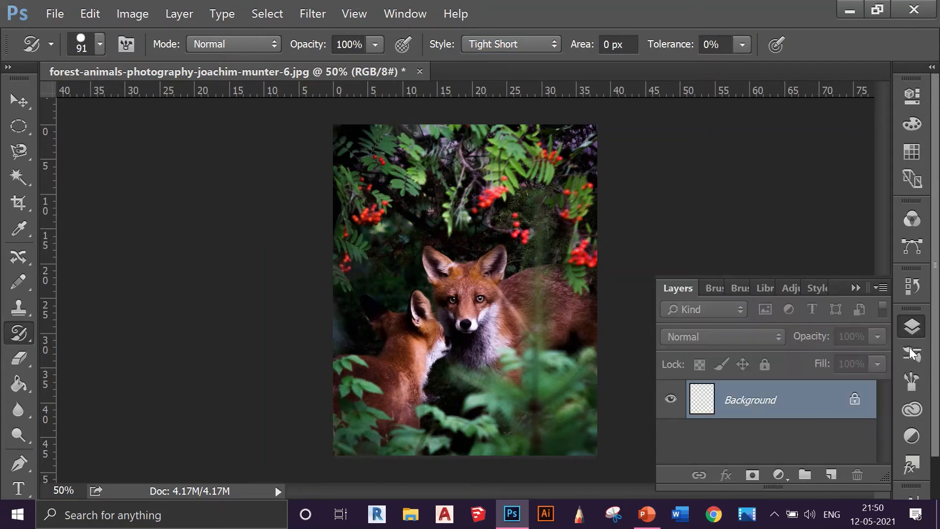
{"action": "left_click", "coordinate": [831, 475]}
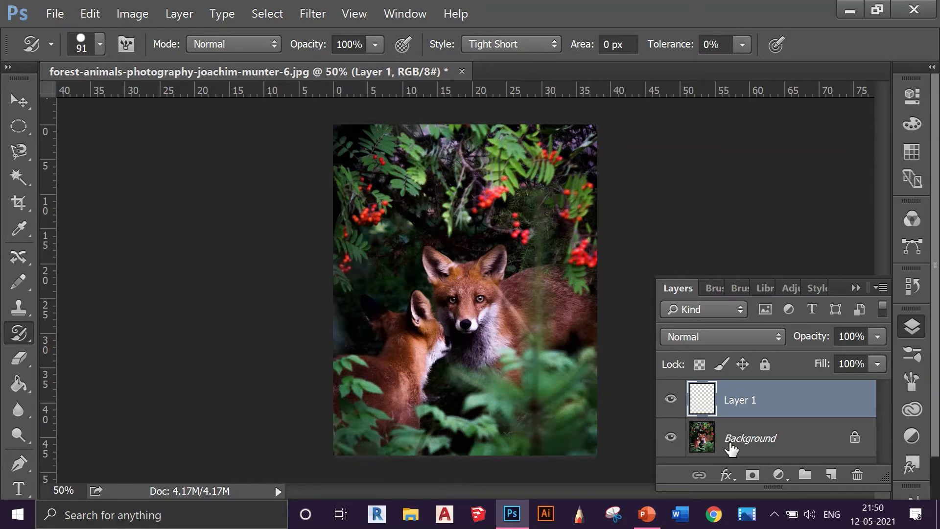
{"action": "left_click", "coordinate": [857, 287]}
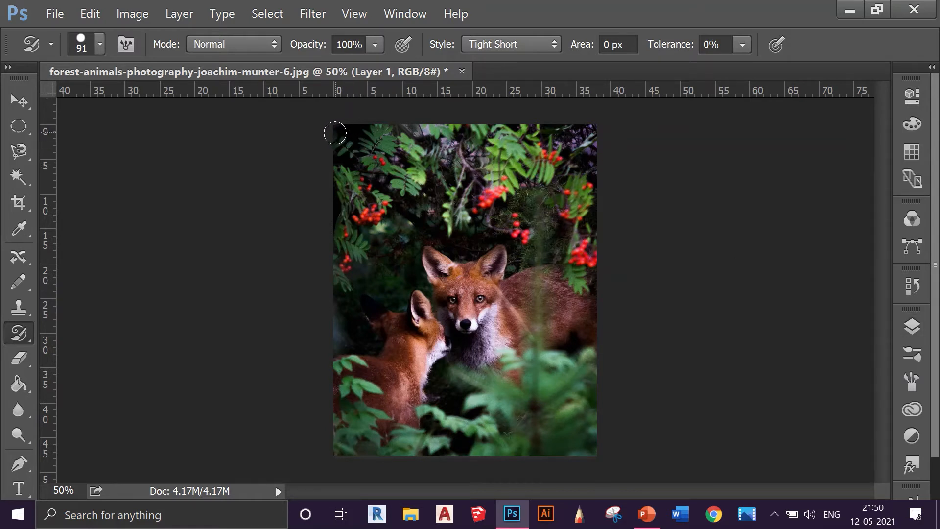
Paint two rows of Tight Short strokes across the image's upper edge, reducing the brush to 45 px for the second row.
{"action": "mouse_move", "coordinate": [335, 133]}
{"action": "left_mouse_down"}
{"action": "mouse_move", "coordinate": [600, 131]}
{"action": "mouse_move", "coordinate": [350, 120]}
{"action": "mouse_move", "coordinate": [350, 136]}
{"action": "mouse_move", "coordinate": [594, 148]}
{"action": "left_mouse_up"}
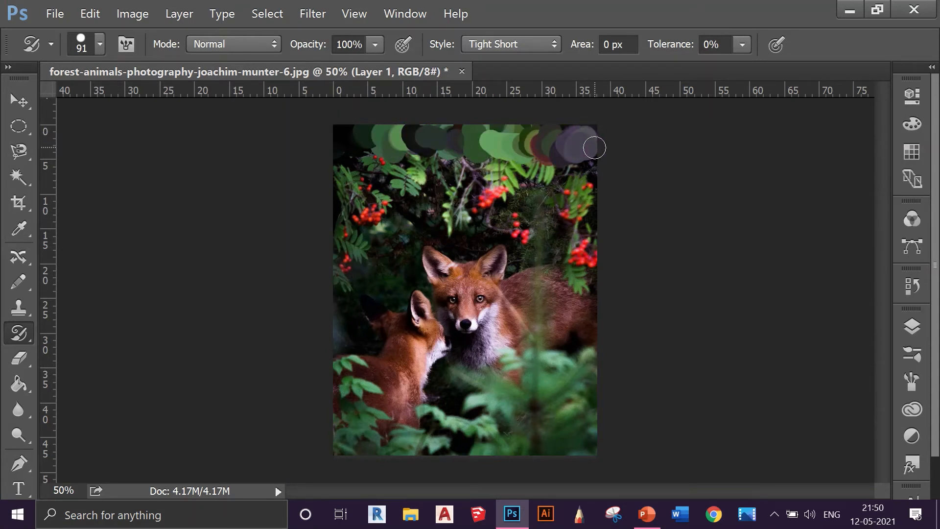
{"action": "key", "text": "bracketleft"}
{"action": "key", "text": "bracketleft"}
{"action": "key", "text": "bracketleft"}
{"action": "key", "text": "bracketleft"}
{"action": "key", "text": "bracketleft"}
{"action": "mouse_move", "coordinate": [351, 162]}
{"action": "left_mouse_down"}
{"action": "mouse_move", "coordinate": [436, 166]}
{"action": "mouse_move", "coordinate": [346, 152]}
{"action": "mouse_move", "coordinate": [586, 154]}
{"action": "mouse_move", "coordinate": [391, 159]}
{"action": "left_mouse_up"}
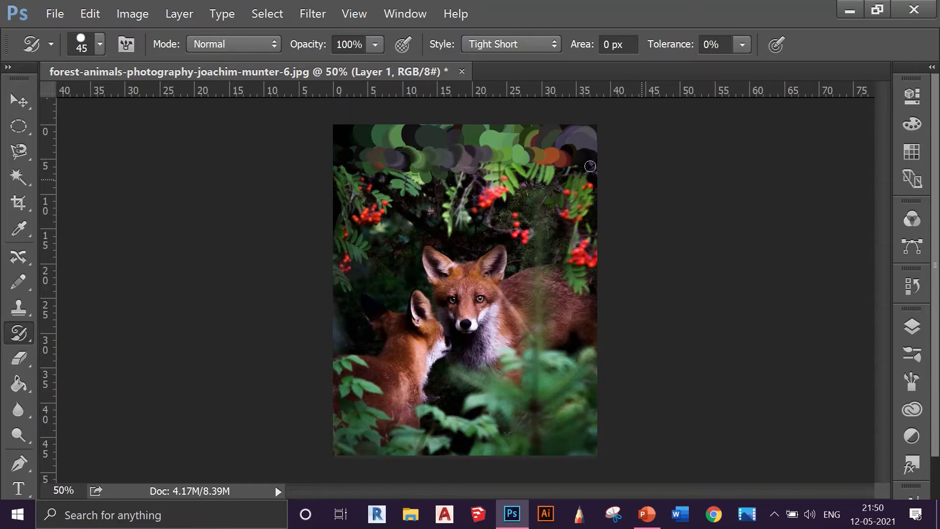
Switch the brush style to Tight Medium and paint a band of strokes across the leaves below the first rows.
{"action": "left_click", "coordinate": [522, 40]}
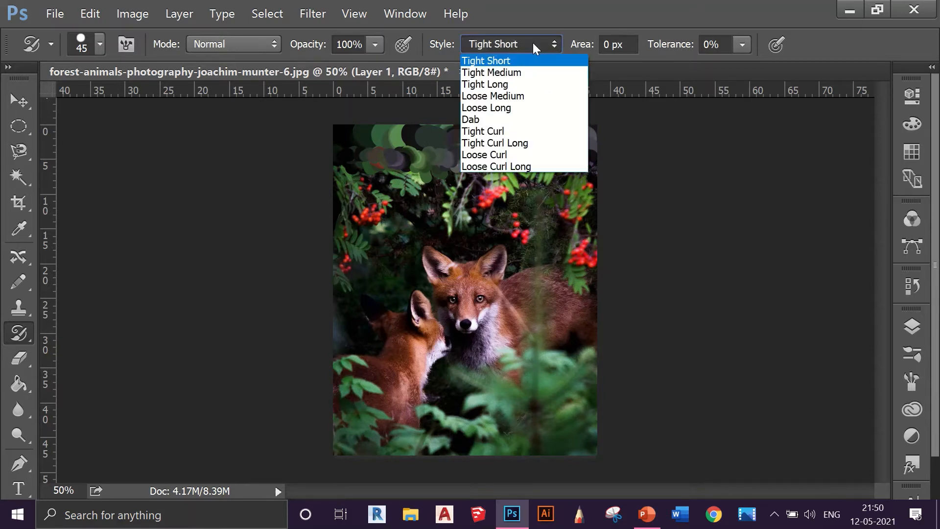
{"action": "left_click", "coordinate": [555, 79]}
{"action": "mouse_move", "coordinate": [345, 191]}
{"action": "left_mouse_down"}
{"action": "mouse_move", "coordinate": [353, 171]}
{"action": "mouse_move", "coordinate": [455, 181]}
{"action": "mouse_move", "coordinate": [563, 172]}
{"action": "left_mouse_up"}
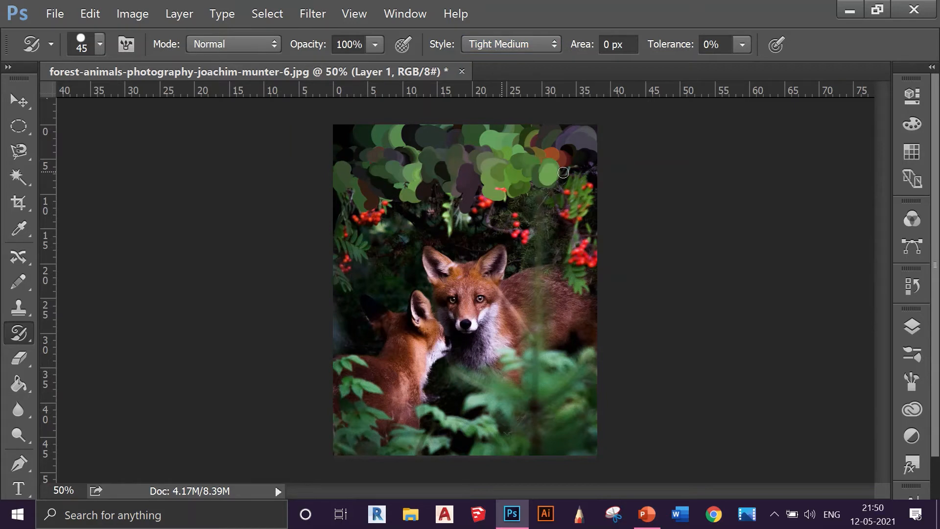
Switch the brush style to Tight Long and paint over the berries and foliage above the foxes.
{"action": "left_click", "coordinate": [522, 45]}
{"action": "left_click", "coordinate": [534, 85]}
{"action": "mouse_move", "coordinate": [345, 216]}
{"action": "left_mouse_down"}
{"action": "mouse_move", "coordinate": [512, 205]}
{"action": "mouse_move", "coordinate": [600, 212]}
{"action": "mouse_move", "coordinate": [613, 189]}
{"action": "mouse_move", "coordinate": [505, 178]}
{"action": "mouse_move", "coordinate": [485, 196]}
{"action": "left_mouse_up"}
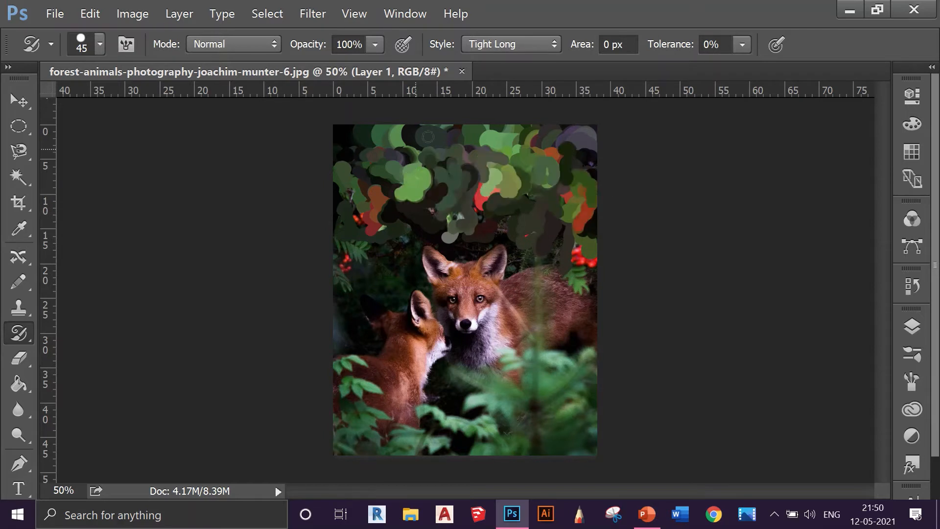
Switch the brush style to Loose Medium and paint the dark area on the image's left, above the smaller fox.
{"action": "left_click", "coordinate": [517, 45]}
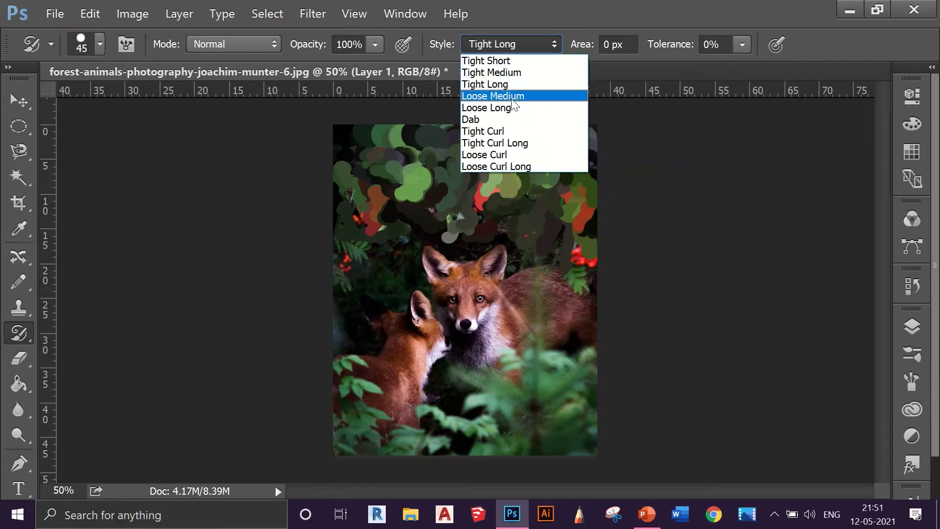
{"action": "left_click", "coordinate": [515, 96]}
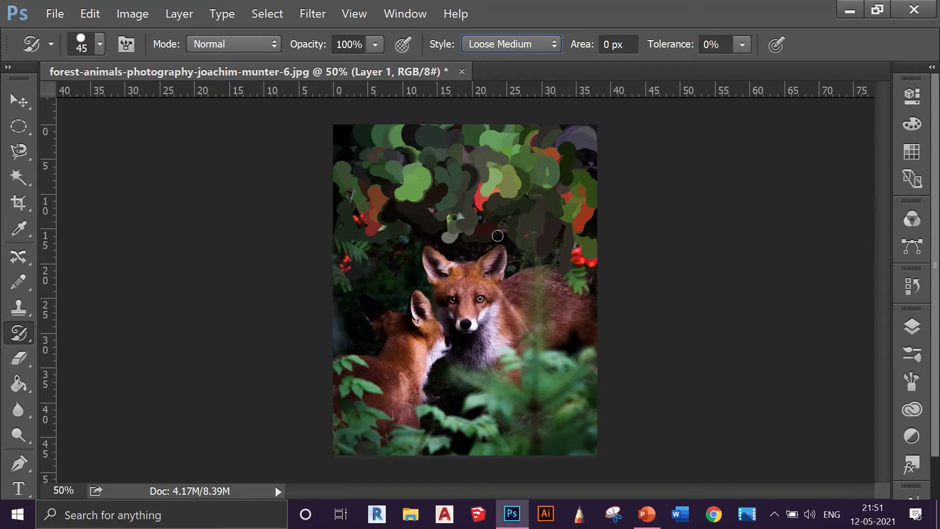
{"action": "mouse_move", "coordinate": [369, 258]}
{"action": "left_mouse_down"}
{"action": "mouse_move", "coordinate": [339, 254]}
{"action": "mouse_move", "coordinate": [354, 290]}
{"action": "mouse_move", "coordinate": [395, 286]}
{"action": "mouse_move", "coordinate": [349, 290]}
{"action": "mouse_move", "coordinate": [410, 224]}
{"action": "mouse_move", "coordinate": [341, 326]}
{"action": "mouse_move", "coordinate": [378, 327]}
{"action": "left_mouse_up"}
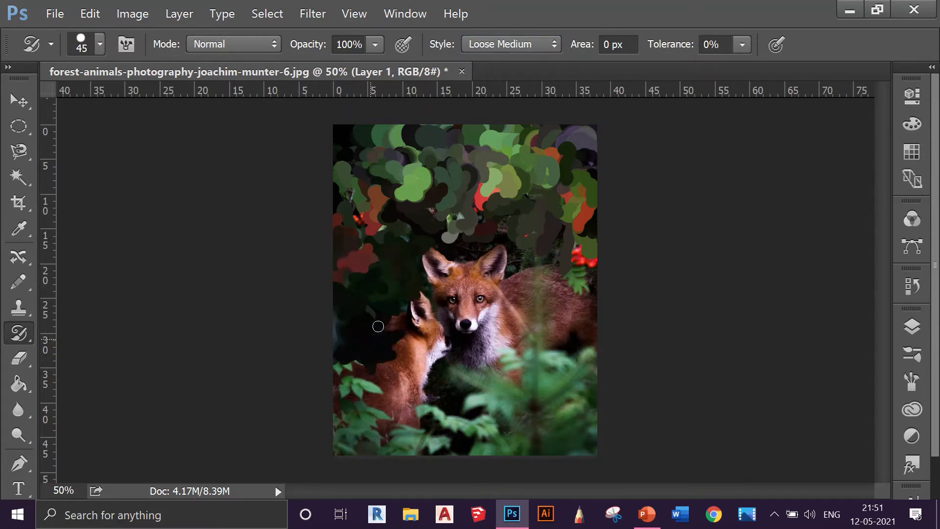
Switch the brush style to Dab and paint over the front-facing fox's head and upper back.
{"action": "left_click", "coordinate": [514, 46]}
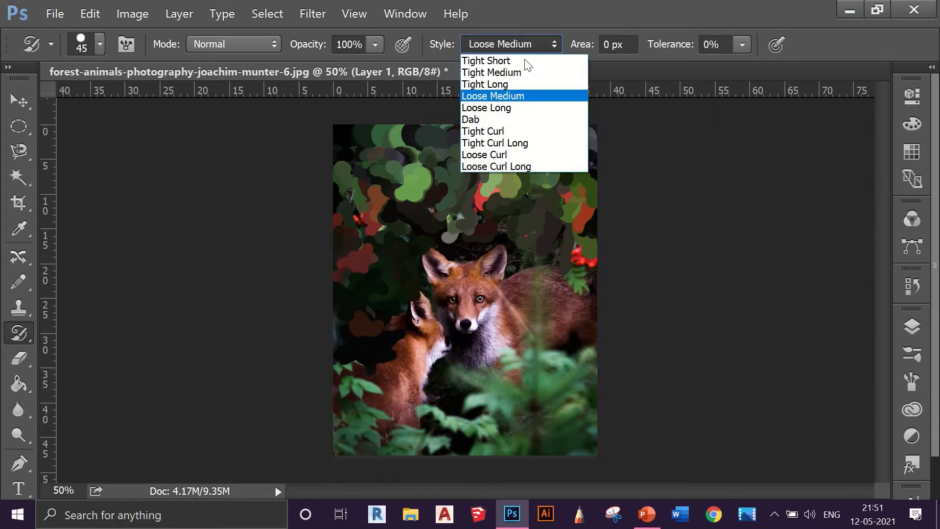
{"action": "left_click", "coordinate": [525, 119]}
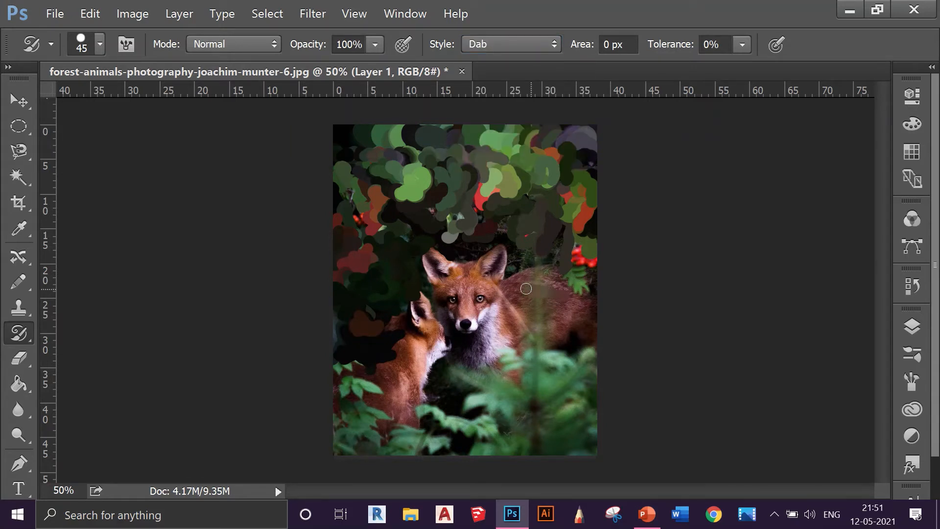
{"action": "mouse_move", "coordinate": [526, 289]}
{"action": "left_mouse_down"}
{"action": "mouse_move", "coordinate": [608, 291]}
{"action": "mouse_move", "coordinate": [507, 282]}
{"action": "mouse_move", "coordinate": [609, 277]}
{"action": "mouse_move", "coordinate": [526, 274]}
{"action": "mouse_move", "coordinate": [598, 265]}
{"action": "mouse_move", "coordinate": [453, 254]}
{"action": "mouse_move", "coordinate": [636, 252]}
{"action": "mouse_move", "coordinate": [412, 244]}
{"action": "mouse_move", "coordinate": [522, 257]}
{"action": "mouse_move", "coordinate": [429, 275]}
{"action": "mouse_move", "coordinate": [501, 279]}
{"action": "mouse_move", "coordinate": [420, 279]}
{"action": "mouse_move", "coordinate": [500, 283]}
{"action": "mouse_move", "coordinate": [442, 294]}
{"action": "mouse_move", "coordinate": [501, 296]}
{"action": "mouse_move", "coordinate": [447, 307]}
{"action": "mouse_move", "coordinate": [505, 310]}
{"action": "mouse_move", "coordinate": [442, 331]}
{"action": "mouse_move", "coordinate": [490, 334]}
{"action": "mouse_move", "coordinate": [456, 355]}
{"action": "left_mouse_up"}
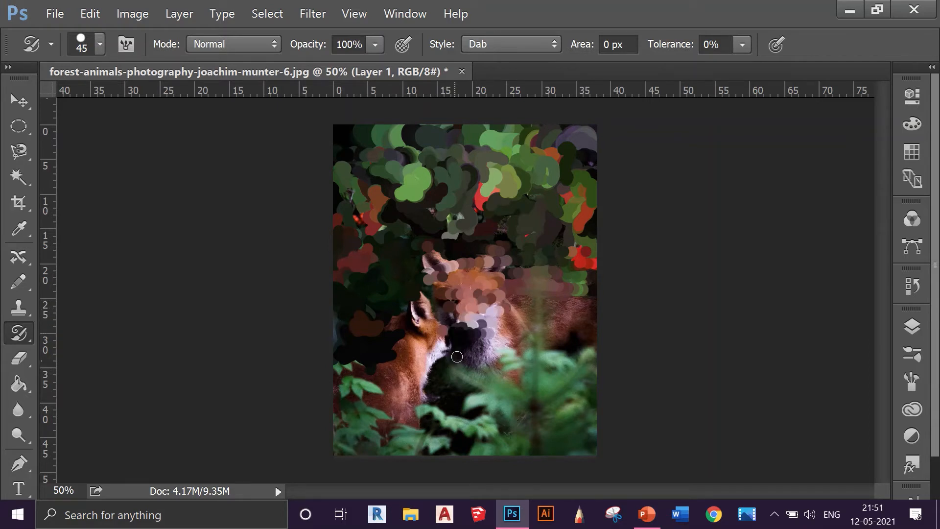
Switch the brush style to Tight Curl and paint over the fox's body and the leaves at the image's lower right.
{"action": "left_click", "coordinate": [510, 43]}
{"action": "left_click", "coordinate": [493, 131]}
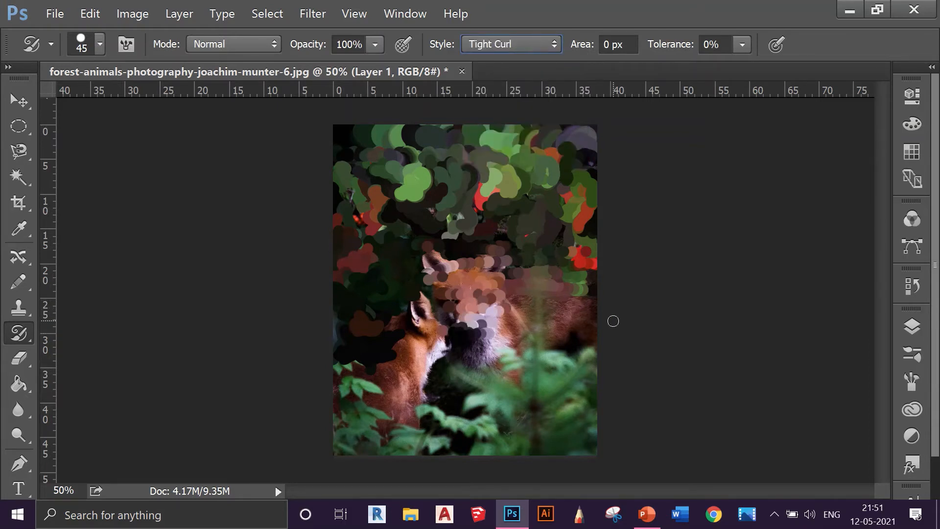
{"action": "mouse_move", "coordinate": [614, 321]}
{"action": "left_mouse_down"}
{"action": "mouse_move", "coordinate": [484, 316]}
{"action": "mouse_move", "coordinate": [553, 350]}
{"action": "mouse_move", "coordinate": [588, 350]}
{"action": "mouse_move", "coordinate": [609, 368]}
{"action": "mouse_move", "coordinate": [508, 373]}
{"action": "mouse_move", "coordinate": [598, 393]}
{"action": "left_mouse_up"}
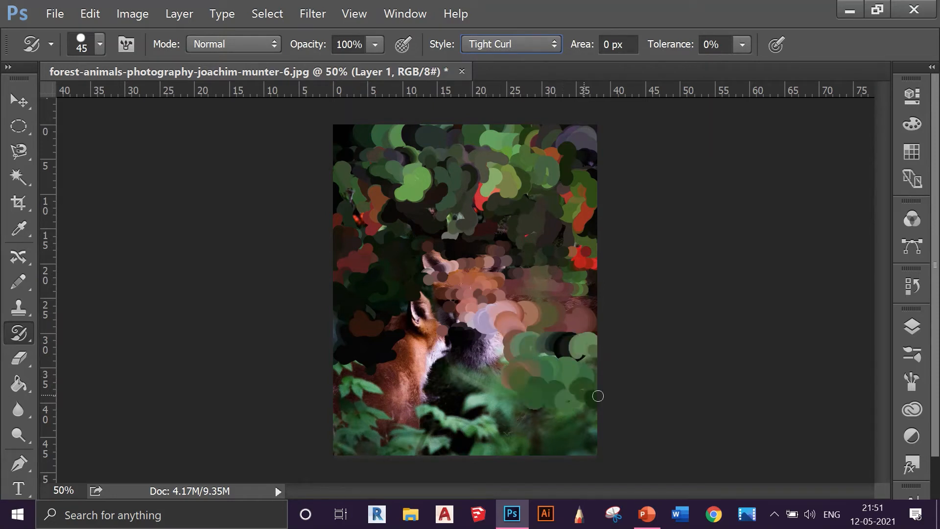
Switch the brush style to Loose Curl Long and paint curls over the lower half of the image and both foxes.
{"action": "left_click", "coordinate": [509, 47]}
{"action": "left_click", "coordinate": [502, 164]}
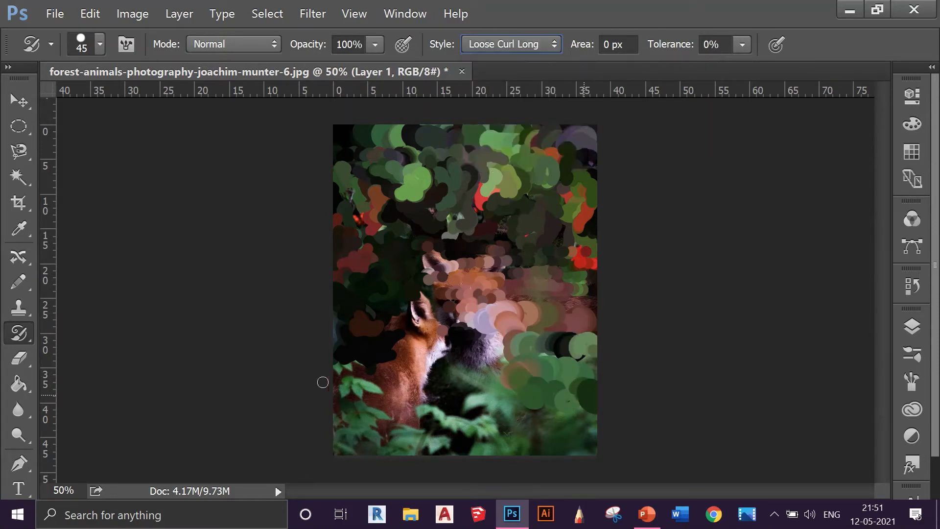
{"action": "mouse_move", "coordinate": [322, 382]}
{"action": "left_mouse_down"}
{"action": "mouse_move", "coordinate": [384, 436]}
{"action": "mouse_move", "coordinate": [427, 448]}
{"action": "mouse_move", "coordinate": [573, 447]}
{"action": "mouse_move", "coordinate": [581, 426]}
{"action": "mouse_move", "coordinate": [554, 416]}
{"action": "mouse_move", "coordinate": [436, 416]}
{"action": "mouse_move", "coordinate": [365, 368]}
{"action": "mouse_move", "coordinate": [505, 377]}
{"action": "mouse_move", "coordinate": [464, 341]}
{"action": "mouse_move", "coordinate": [408, 328]}
{"action": "mouse_move", "coordinate": [462, 303]}
{"action": "mouse_move", "coordinate": [580, 316]}
{"action": "mouse_move", "coordinate": [403, 288]}
{"action": "mouse_move", "coordinate": [401, 276]}
{"action": "mouse_move", "coordinate": [606, 277]}
{"action": "left_mouse_up"}
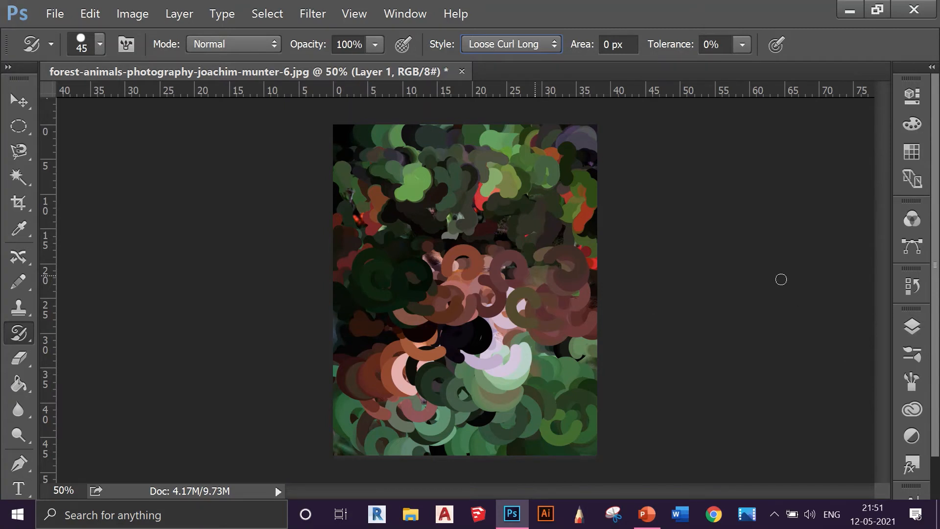
Hide Layer 1 with the painted strokes to show the original photo.
{"action": "left_click", "coordinate": [904, 331]}
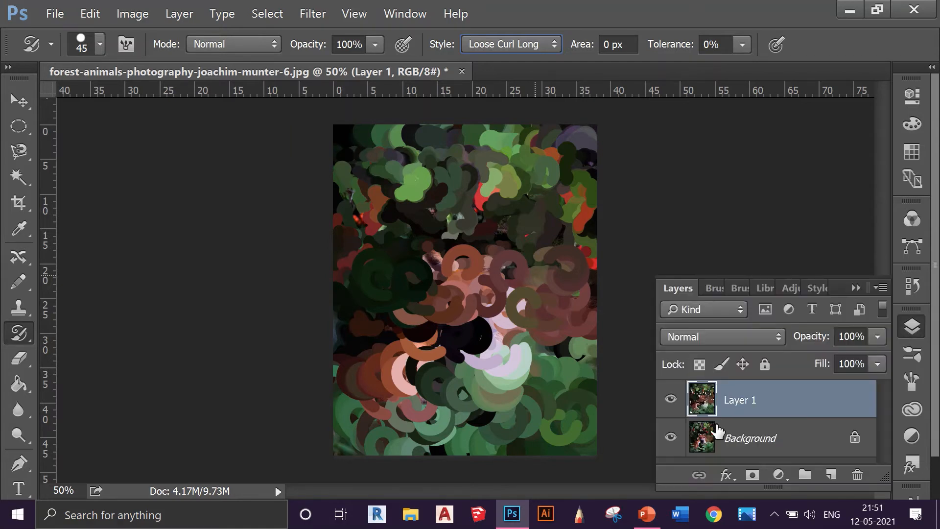
{"action": "left_click", "coordinate": [670, 400]}
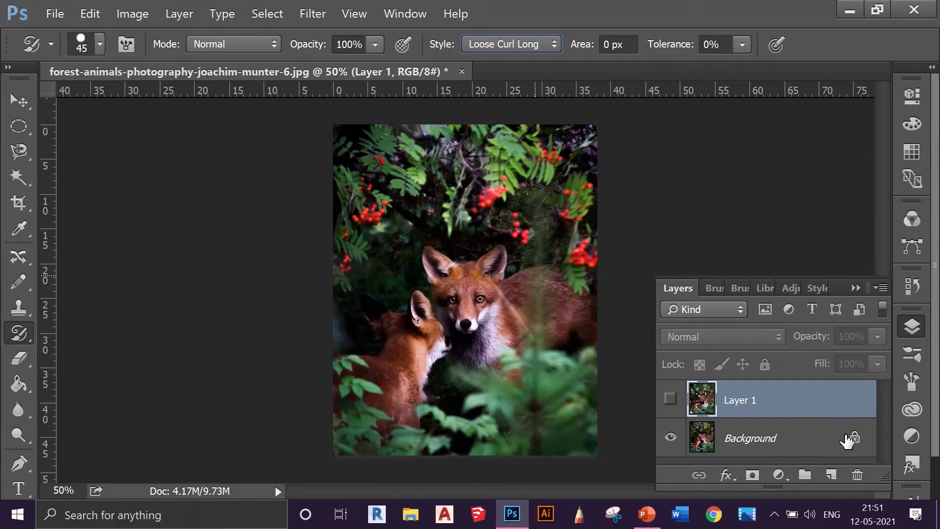
Add a new layer above the hidden Layer 1 and set the Art History Brush size to 25 px.
{"action": "left_click", "coordinate": [831, 476]}
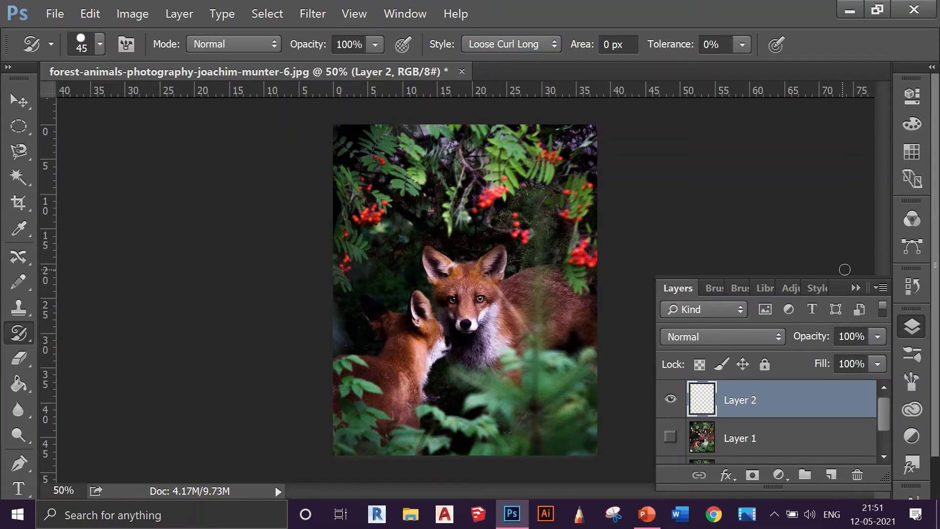
{"action": "left_click", "coordinate": [857, 289]}
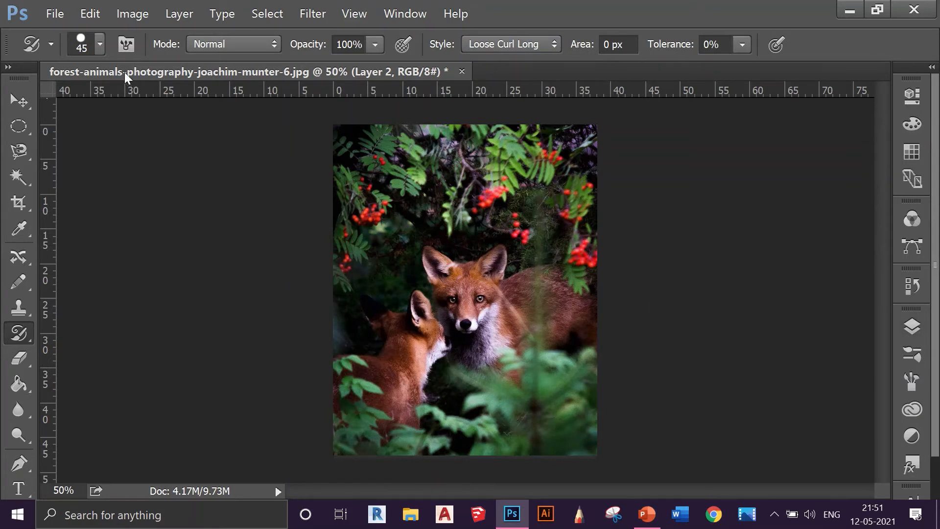
{"action": "left_click", "coordinate": [100, 44]}
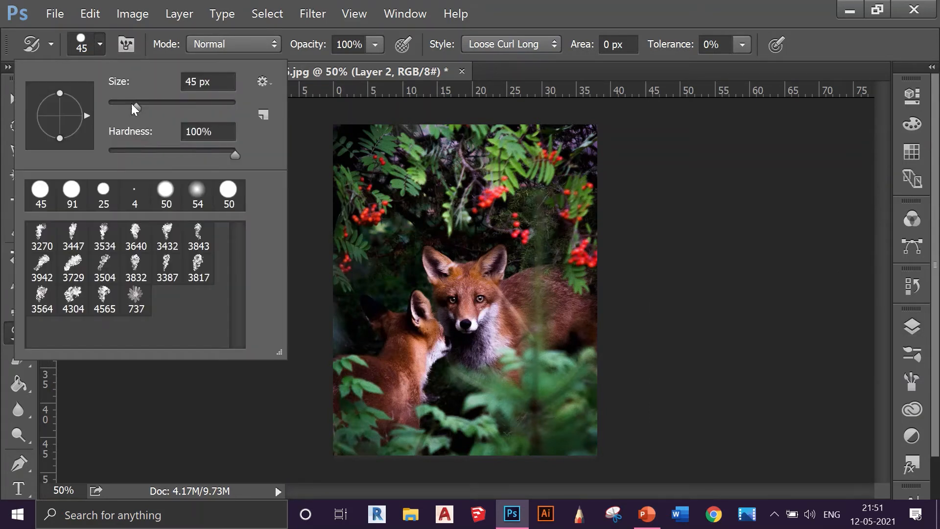
{"action": "left_click_drag", "start_coordinate": [133, 105], "coordinate": [126, 108]}
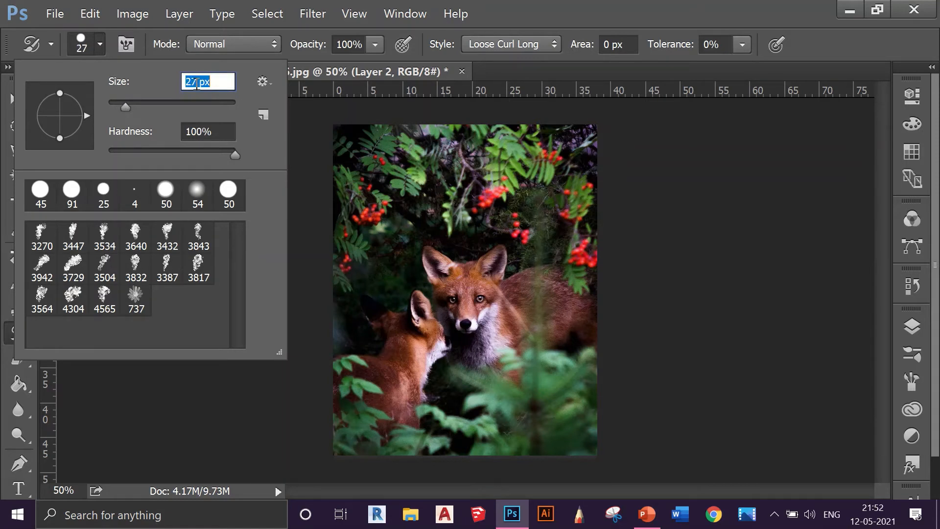
{"action": "type", "text": "25"}
{"action": "key", "text": "Return"}
Set the brush style to Tight Long and paint over the leaves and berries across the upper part of the photo.
{"action": "left_click", "coordinate": [485, 40]}
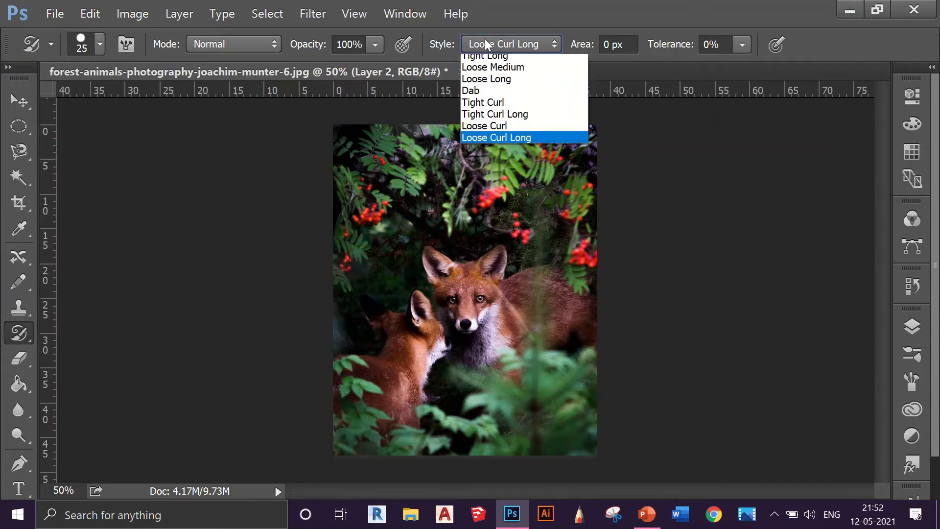
{"action": "left_click", "coordinate": [493, 84]}
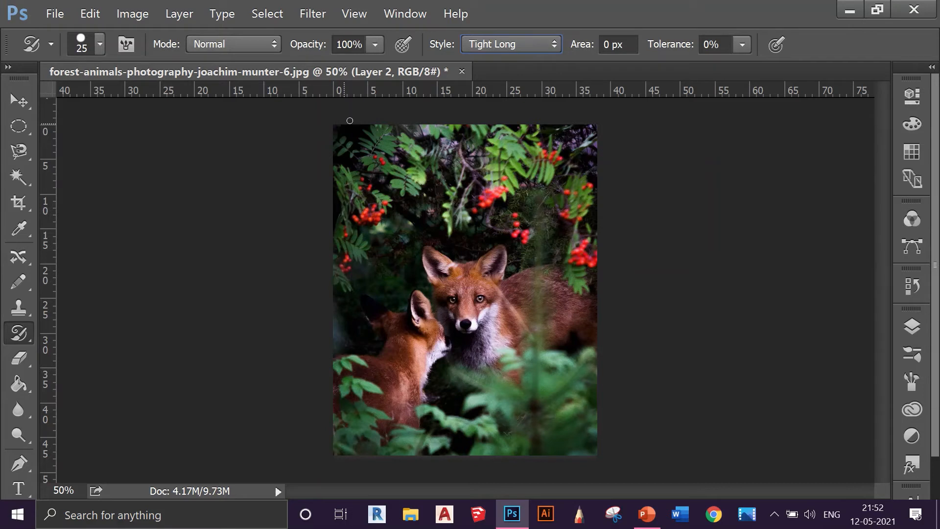
{"action": "mouse_move", "coordinate": [350, 120]}
{"action": "left_mouse_down"}
{"action": "mouse_move", "coordinate": [343, 143]}
{"action": "mouse_move", "coordinate": [360, 128]}
{"action": "mouse_move", "coordinate": [345, 149]}
{"action": "mouse_move", "coordinate": [375, 136]}
{"action": "mouse_move", "coordinate": [409, 140]}
{"action": "mouse_move", "coordinate": [335, 184]}
{"action": "mouse_move", "coordinate": [374, 147]}
{"action": "mouse_move", "coordinate": [397, 145]}
{"action": "mouse_move", "coordinate": [343, 191]}
{"action": "mouse_move", "coordinate": [448, 128]}
{"action": "mouse_move", "coordinate": [321, 256]}
{"action": "mouse_move", "coordinate": [367, 206]}
{"action": "mouse_move", "coordinate": [519, 130]}
{"action": "mouse_move", "coordinate": [436, 135]}
{"action": "mouse_move", "coordinate": [601, 141]}
{"action": "mouse_move", "coordinate": [519, 138]}
{"action": "mouse_move", "coordinate": [441, 161]}
{"action": "mouse_move", "coordinate": [590, 162]}
{"action": "mouse_move", "coordinate": [572, 187]}
{"action": "mouse_move", "coordinate": [387, 188]}
{"action": "mouse_move", "coordinate": [583, 215]}
{"action": "mouse_move", "coordinate": [559, 205]}
{"action": "mouse_move", "coordinate": [548, 235]}
{"action": "left_mouse_up"}
Switch the brush style to Tight Medium and paint over the heads and bodies of both foxes.
{"action": "left_click", "coordinate": [525, 45]}
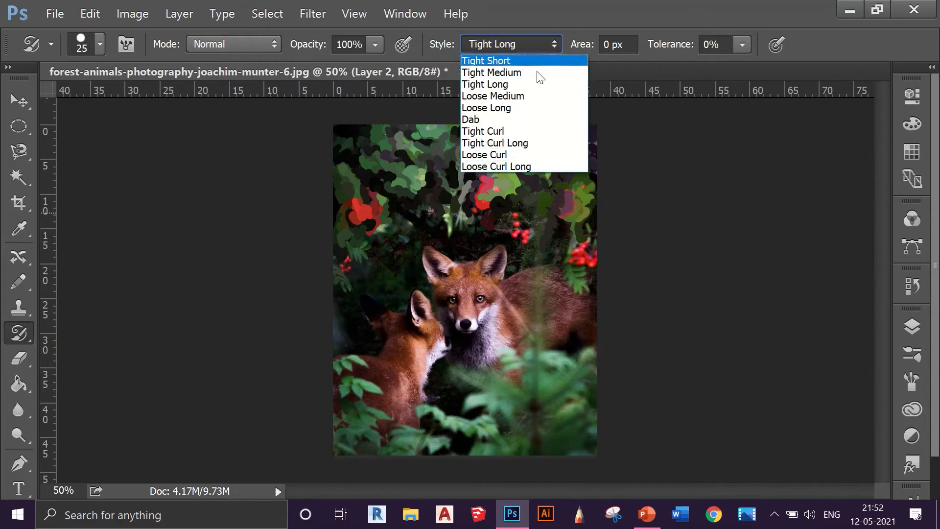
{"action": "left_click", "coordinate": [541, 74]}
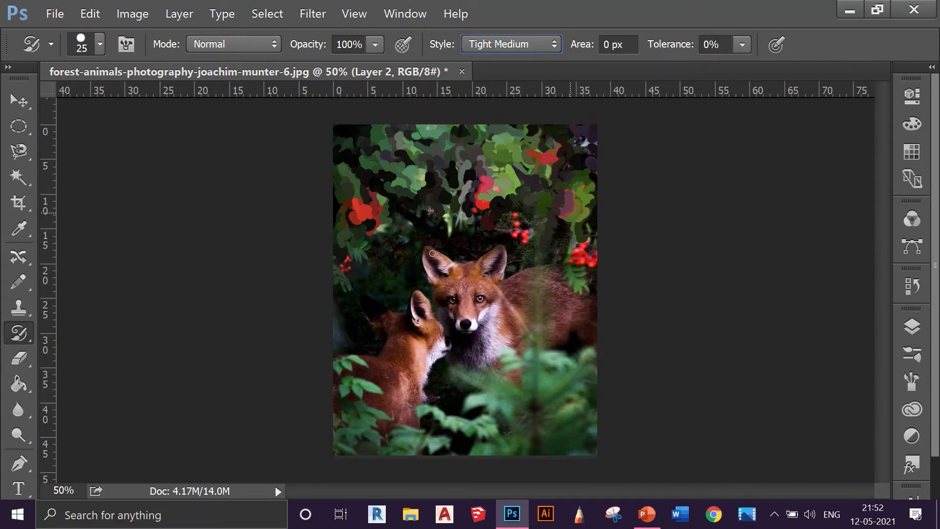
{"action": "mouse_move", "coordinate": [432, 254]}
{"action": "left_mouse_down"}
{"action": "mouse_move", "coordinate": [475, 269]}
{"action": "mouse_move", "coordinate": [504, 250]}
{"action": "mouse_move", "coordinate": [491, 332]}
{"action": "mouse_move", "coordinate": [472, 340]}
{"action": "mouse_move", "coordinate": [438, 295]}
{"action": "mouse_move", "coordinate": [426, 251]}
{"action": "mouse_move", "coordinate": [453, 277]}
{"action": "mouse_move", "coordinate": [484, 281]}
{"action": "mouse_move", "coordinate": [452, 287]}
{"action": "mouse_move", "coordinate": [480, 297]}
{"action": "mouse_move", "coordinate": [457, 304]}
{"action": "mouse_move", "coordinate": [472, 315]}
{"action": "mouse_move", "coordinate": [495, 305]}
{"action": "mouse_move", "coordinate": [450, 287]}
{"action": "mouse_move", "coordinate": [480, 283]}
{"action": "mouse_move", "coordinate": [485, 294]}
{"action": "mouse_move", "coordinate": [473, 345]}
{"action": "mouse_move", "coordinate": [464, 310]}
{"action": "mouse_move", "coordinate": [466, 367]}
{"action": "mouse_move", "coordinate": [516, 359]}
{"action": "mouse_move", "coordinate": [496, 343]}
{"action": "mouse_move", "coordinate": [508, 336]}
{"action": "mouse_move", "coordinate": [508, 285]}
{"action": "mouse_move", "coordinate": [535, 273]}
{"action": "mouse_move", "coordinate": [579, 274]}
{"action": "mouse_move", "coordinate": [585, 286]}
{"action": "mouse_move", "coordinate": [540, 289]}
{"action": "mouse_move", "coordinate": [541, 275]}
{"action": "mouse_move", "coordinate": [530, 308]}
{"action": "mouse_move", "coordinate": [521, 298]}
{"action": "mouse_move", "coordinate": [512, 340]}
{"action": "mouse_move", "coordinate": [505, 335]}
{"action": "mouse_move", "coordinate": [504, 325]}
{"action": "mouse_move", "coordinate": [516, 349]}
{"action": "mouse_move", "coordinate": [579, 342]}
{"action": "left_mouse_up"}
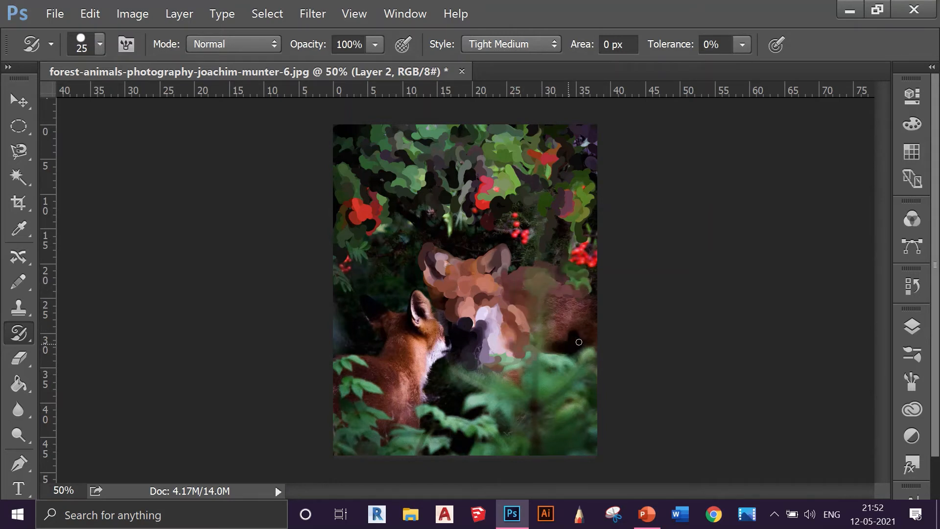
{"action": "mouse_move", "coordinate": [594, 298]}
{"action": "left_mouse_down"}
{"action": "mouse_move", "coordinate": [584, 324]}
{"action": "mouse_move", "coordinate": [544, 336]}
{"action": "mouse_move", "coordinate": [584, 307]}
{"action": "mouse_move", "coordinate": [556, 304]}
{"action": "mouse_move", "coordinate": [548, 314]}
{"action": "mouse_move", "coordinate": [554, 281]}
{"action": "mouse_move", "coordinate": [536, 329]}
{"action": "left_mouse_up"}
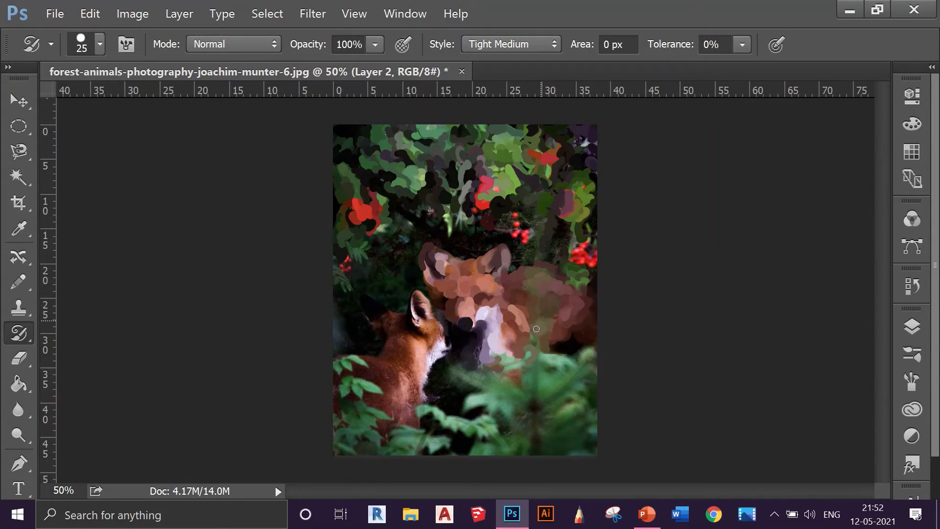
{"action": "mouse_move", "coordinate": [440, 260]}
{"action": "left_mouse_down"}
{"action": "mouse_move", "coordinate": [448, 298]}
{"action": "mouse_move", "coordinate": [494, 293]}
{"action": "left_mouse_up"}
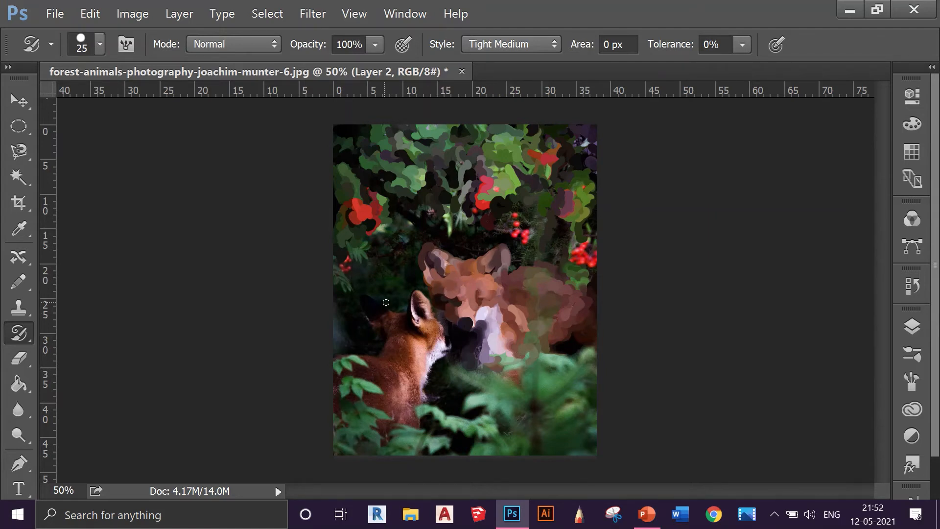
{"action": "mouse_move", "coordinate": [416, 296]}
{"action": "left_mouse_down"}
{"action": "mouse_move", "coordinate": [417, 324]}
{"action": "mouse_move", "coordinate": [418, 295]}
{"action": "mouse_move", "coordinate": [451, 347]}
{"action": "mouse_move", "coordinate": [415, 424]}
{"action": "mouse_move", "coordinate": [375, 405]}
{"action": "mouse_move", "coordinate": [375, 375]}
{"action": "mouse_move", "coordinate": [339, 359]}
{"action": "mouse_move", "coordinate": [380, 363]}
{"action": "mouse_move", "coordinate": [404, 398]}
{"action": "mouse_move", "coordinate": [419, 395]}
{"action": "mouse_move", "coordinate": [419, 364]}
{"action": "mouse_move", "coordinate": [413, 384]}
{"action": "mouse_move", "coordinate": [437, 348]}
{"action": "mouse_move", "coordinate": [422, 315]}
{"action": "mouse_move", "coordinate": [412, 323]}
{"action": "mouse_move", "coordinate": [361, 299]}
{"action": "mouse_move", "coordinate": [389, 337]}
{"action": "mouse_move", "coordinate": [375, 359]}
{"action": "mouse_move", "coordinate": [406, 330]}
{"action": "mouse_move", "coordinate": [392, 365]}
{"action": "mouse_move", "coordinate": [399, 347]}
{"action": "mouse_move", "coordinate": [415, 337]}
{"action": "mouse_move", "coordinate": [418, 344]}
{"action": "mouse_move", "coordinate": [397, 414]}
{"action": "left_mouse_up"}
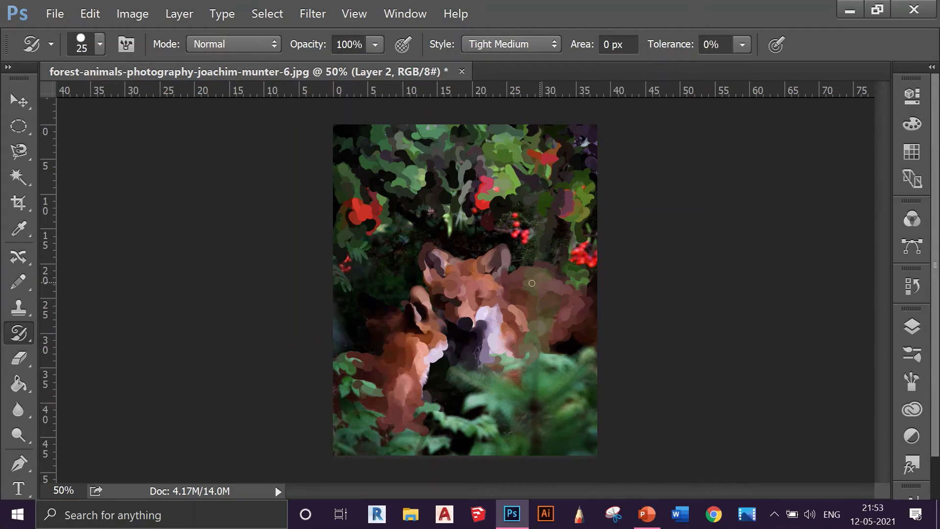
{"action": "left_click_drag", "start_coordinate": [532, 283], "coordinate": [600, 291]}
Switch the brush style to Tight Long and paint over the remaining dark background, berries and foliage around the foxes.
{"action": "left_click", "coordinate": [497, 46]}
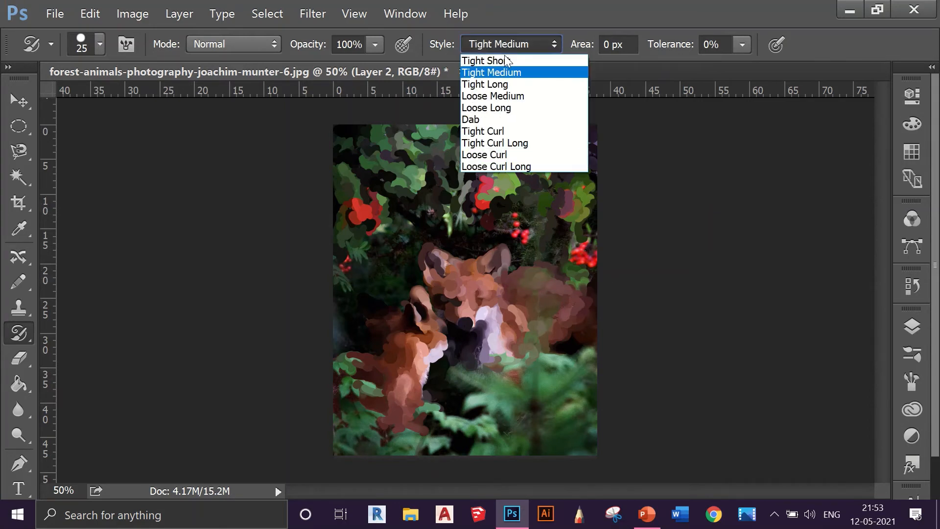
{"action": "left_click", "coordinate": [509, 84]}
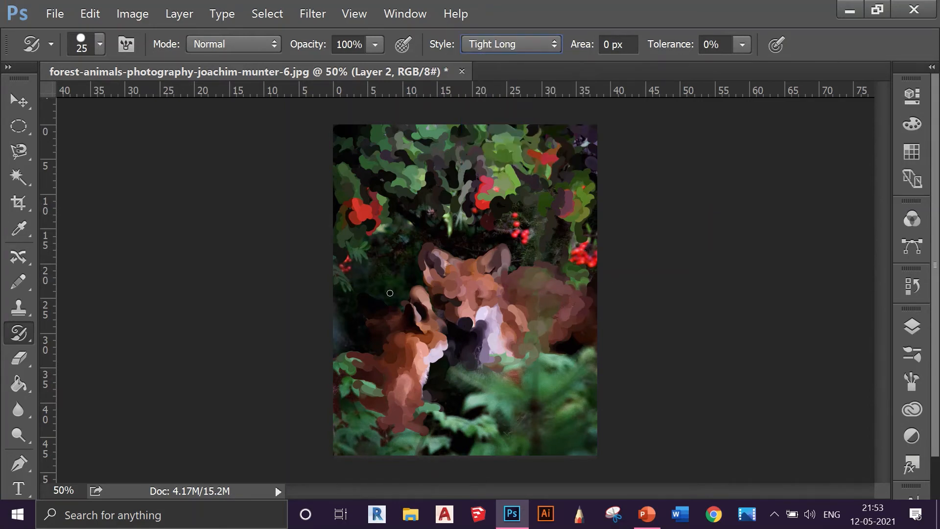
{"action": "mouse_move", "coordinate": [413, 234]}
{"action": "left_mouse_down"}
{"action": "mouse_move", "coordinate": [366, 304]}
{"action": "mouse_move", "coordinate": [407, 276]}
{"action": "mouse_move", "coordinate": [373, 252]}
{"action": "mouse_move", "coordinate": [348, 286]}
{"action": "mouse_move", "coordinate": [341, 250]}
{"action": "mouse_move", "coordinate": [332, 337]}
{"action": "mouse_move", "coordinate": [360, 340]}
{"action": "mouse_move", "coordinate": [352, 275]}
{"action": "mouse_move", "coordinate": [375, 202]}
{"action": "mouse_move", "coordinate": [412, 199]}
{"action": "mouse_move", "coordinate": [404, 210]}
{"action": "mouse_move", "coordinate": [424, 207]}
{"action": "mouse_move", "coordinate": [426, 233]}
{"action": "mouse_move", "coordinate": [459, 243]}
{"action": "mouse_move", "coordinate": [485, 229]}
{"action": "mouse_move", "coordinate": [532, 225]}
{"action": "mouse_move", "coordinate": [523, 255]}
{"action": "mouse_move", "coordinate": [594, 255]}
{"action": "mouse_move", "coordinate": [522, 203]}
{"action": "mouse_move", "coordinate": [573, 171]}
{"action": "mouse_move", "coordinate": [622, 159]}
{"action": "mouse_move", "coordinate": [572, 154]}
{"action": "mouse_move", "coordinate": [581, 133]}
{"action": "left_mouse_up"}
{"action": "mouse_move", "coordinate": [591, 367]}
{"action": "left_mouse_down"}
{"action": "mouse_move", "coordinate": [443, 378]}
{"action": "mouse_move", "coordinate": [484, 414]}
{"action": "mouse_move", "coordinate": [456, 447]}
{"action": "left_mouse_up"}
{"action": "mouse_move", "coordinate": [521, 440]}
{"action": "left_mouse_down"}
{"action": "mouse_move", "coordinate": [594, 417]}
{"action": "mouse_move", "coordinate": [497, 415]}
{"action": "mouse_move", "coordinate": [600, 395]}
{"action": "mouse_move", "coordinate": [545, 379]}
{"action": "mouse_move", "coordinate": [608, 358]}
{"action": "mouse_move", "coordinate": [559, 446]}
{"action": "mouse_move", "coordinate": [333, 436]}
{"action": "mouse_move", "coordinate": [424, 448]}
{"action": "mouse_move", "coordinate": [363, 437]}
{"action": "mouse_move", "coordinate": [352, 376]}
{"action": "mouse_move", "coordinate": [336, 360]}
{"action": "mouse_move", "coordinate": [335, 412]}
{"action": "mouse_move", "coordinate": [341, 420]}
{"action": "mouse_move", "coordinate": [339, 334]}
{"action": "mouse_move", "coordinate": [356, 288]}
{"action": "left_mouse_up"}
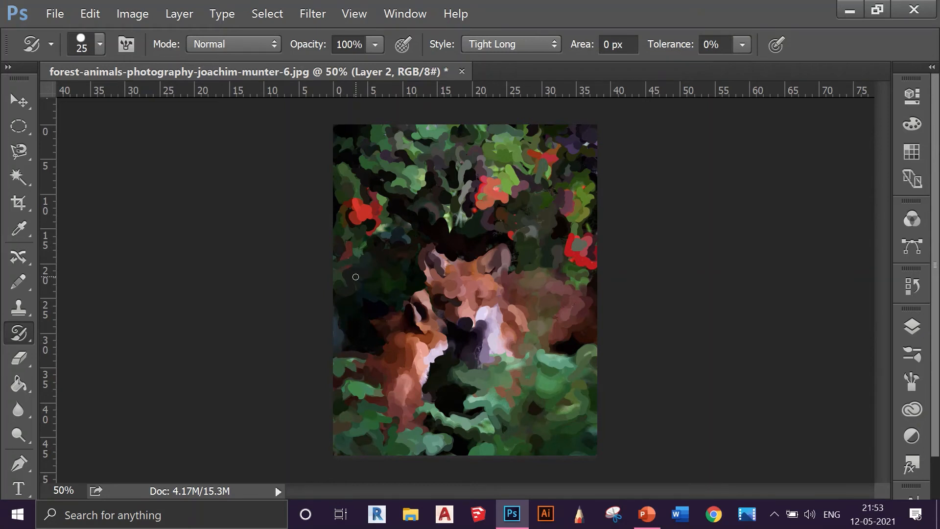
{"action": "mouse_move", "coordinate": [426, 142]}
{"action": "left_mouse_down"}
{"action": "mouse_move", "coordinate": [471, 154]}
{"action": "mouse_move", "coordinate": [353, 137]}
{"action": "mouse_move", "coordinate": [572, 135]}
{"action": "mouse_move", "coordinate": [361, 147]}
{"action": "mouse_move", "coordinate": [485, 156]}
{"action": "mouse_move", "coordinate": [343, 167]}
{"action": "mouse_move", "coordinate": [405, 166]}
{"action": "left_mouse_up"}
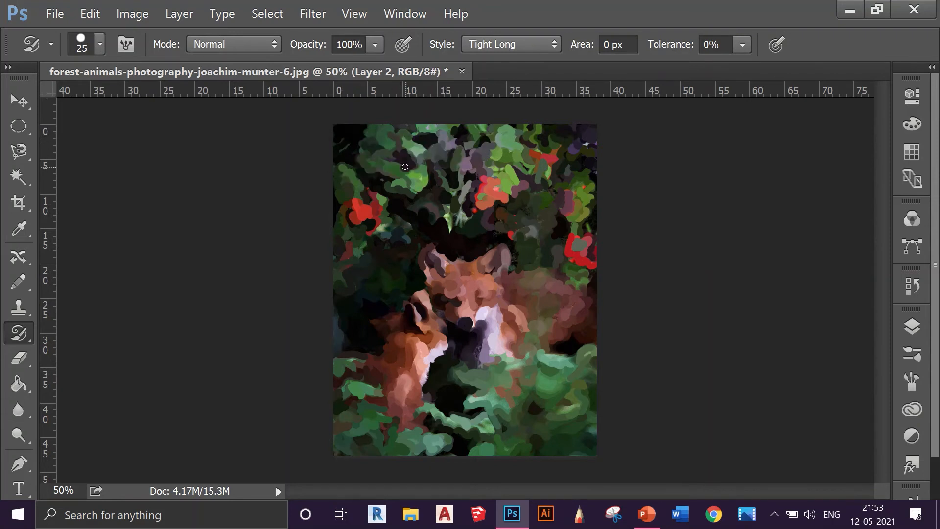
Repaint the leaves and branches above the foxes using the Tight Medium style with a 32 px brush.
{"action": "left_click", "coordinate": [495, 45]}
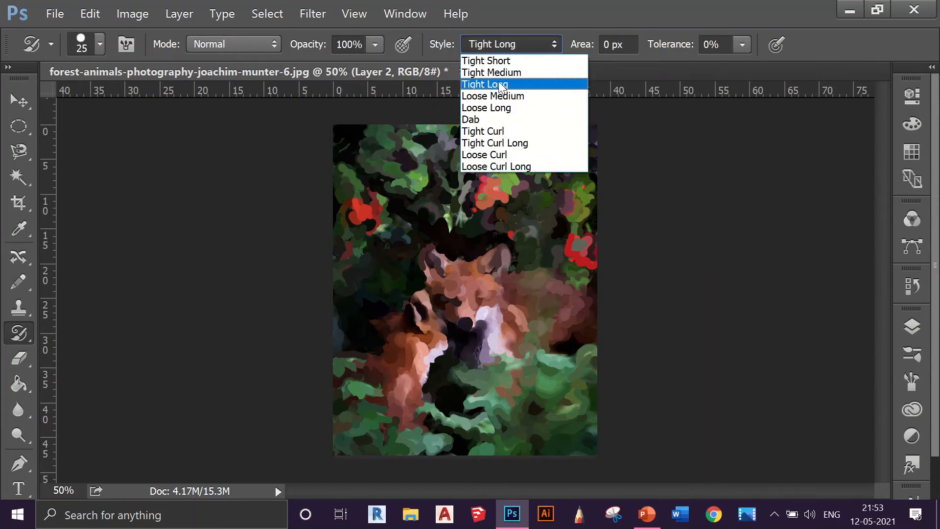
{"action": "left_click", "coordinate": [500, 85]}
{"action": "left_click", "coordinate": [499, 44]}
{"action": "left_click", "coordinate": [495, 72]}
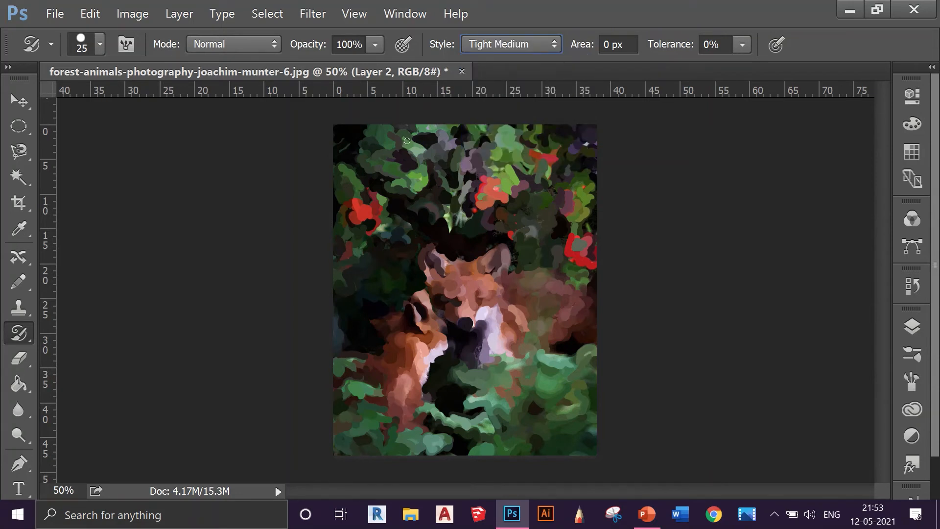
{"action": "left_click", "coordinate": [101, 52]}
{"action": "left_click_drag", "start_coordinate": [124, 104], "coordinate": [128, 108]}
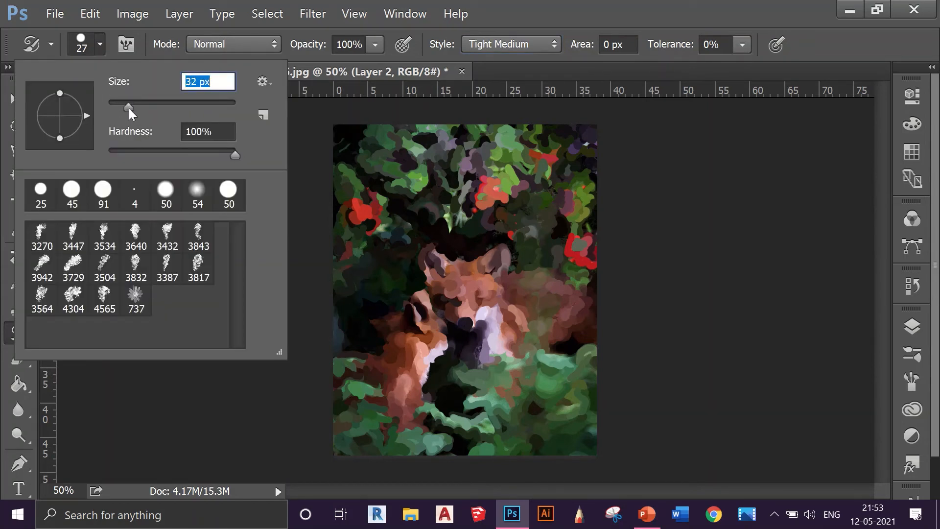
{"action": "left_click", "coordinate": [342, 143]}
{"action": "mouse_move", "coordinate": [397, 147]}
{"action": "left_mouse_down"}
{"action": "mouse_move", "coordinate": [346, 140]}
{"action": "mouse_move", "coordinate": [398, 162]}
{"action": "mouse_move", "coordinate": [366, 168]}
{"action": "mouse_move", "coordinate": [410, 170]}
{"action": "mouse_move", "coordinate": [391, 161]}
{"action": "mouse_move", "coordinate": [446, 159]}
{"action": "mouse_move", "coordinate": [372, 143]}
{"action": "mouse_move", "coordinate": [465, 138]}
{"action": "mouse_move", "coordinate": [393, 125]}
{"action": "mouse_move", "coordinate": [397, 162]}
{"action": "mouse_move", "coordinate": [435, 165]}
{"action": "mouse_move", "coordinate": [388, 205]}
{"action": "mouse_move", "coordinate": [360, 184]}
{"action": "mouse_move", "coordinate": [351, 148]}
{"action": "left_mouse_up"}
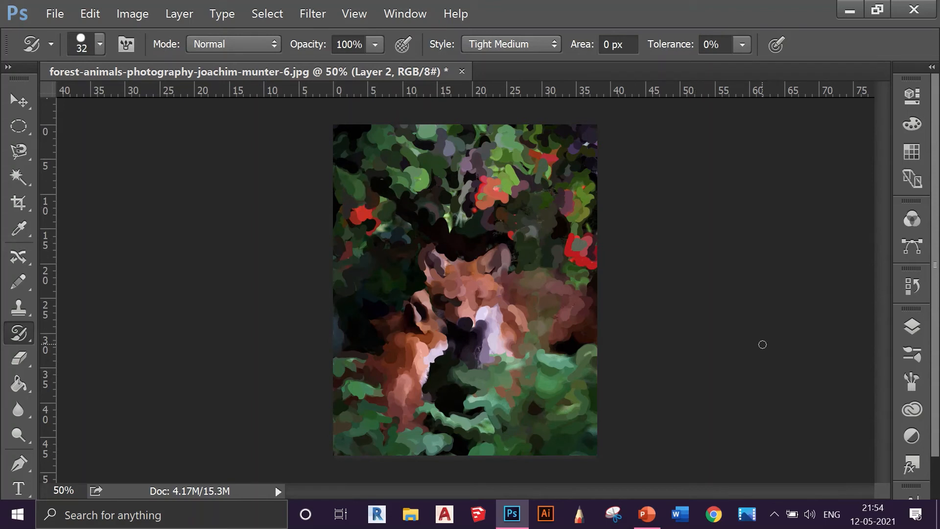
{"action": "mouse_move", "coordinate": [465, 156]}
{"action": "left_mouse_down"}
{"action": "mouse_move", "coordinate": [574, 143]}
{"action": "mouse_move", "coordinate": [412, 125]}
{"action": "mouse_move", "coordinate": [586, 133]}
{"action": "mouse_move", "coordinate": [567, 155]}
{"action": "mouse_move", "coordinate": [594, 144]}
{"action": "mouse_move", "coordinate": [604, 221]}
{"action": "mouse_move", "coordinate": [589, 195]}
{"action": "mouse_move", "coordinate": [559, 226]}
{"action": "mouse_move", "coordinate": [584, 238]}
{"action": "left_mouse_up"}
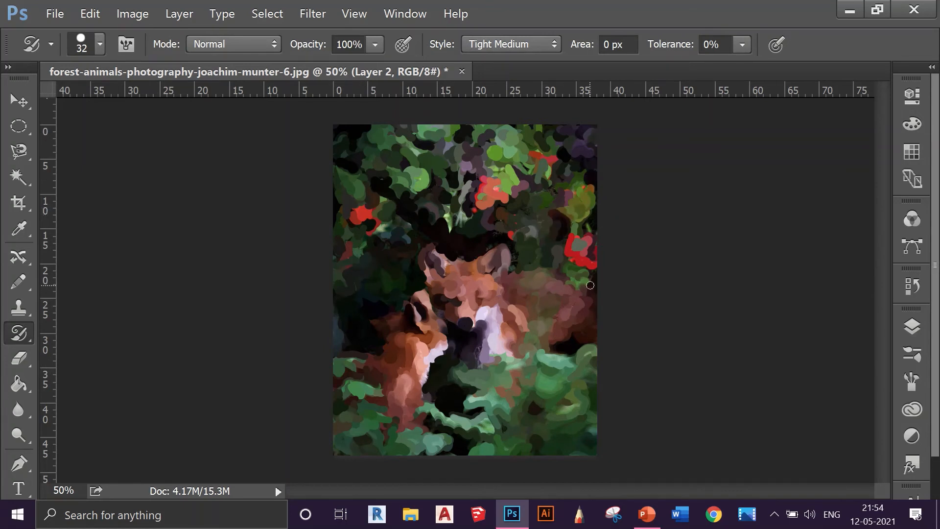
{"action": "left_click_drag", "start_coordinate": [596, 283], "coordinate": [568, 263]}
{"action": "left_click_drag", "start_coordinate": [475, 230], "coordinate": [453, 218]}
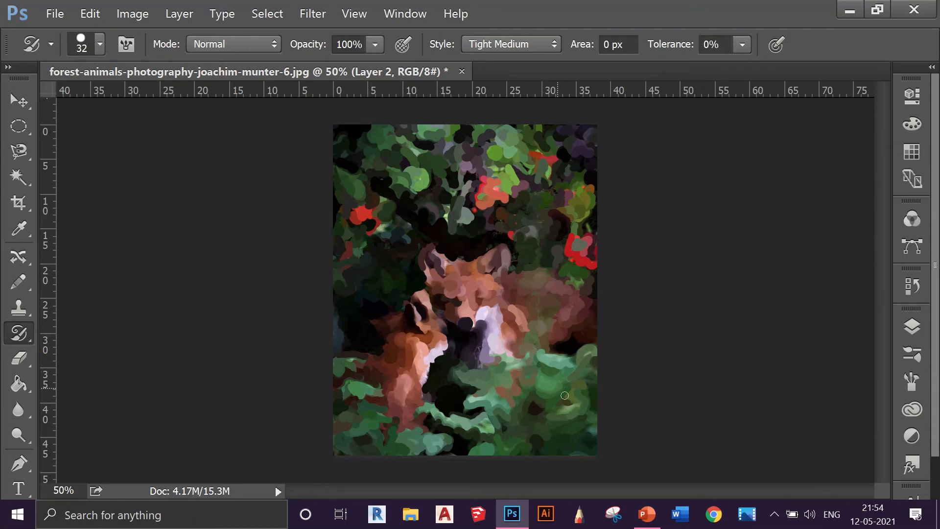
Use the History Brush to bring back the front-facing fox's eyes and nose and the other fox's ear, and undo the ear stroke.
{"action": "right_click", "coordinate": [18, 342]}
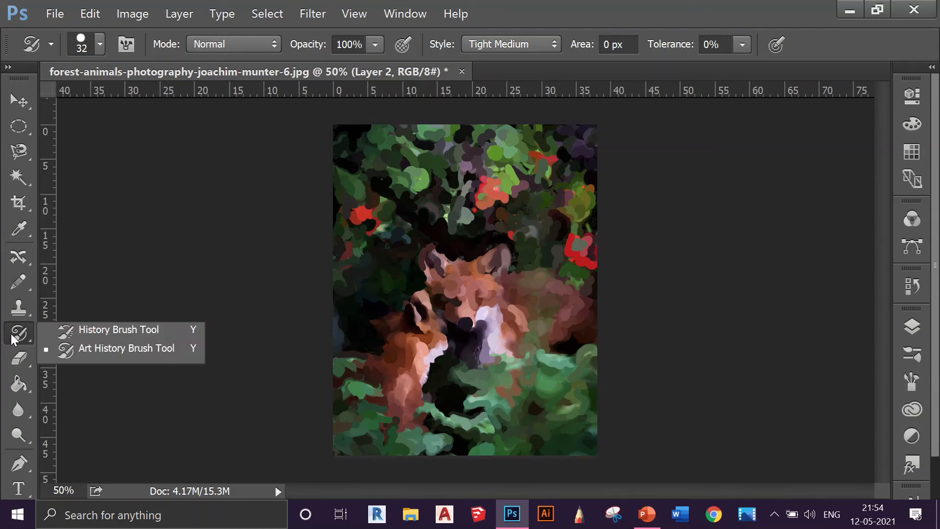
{"action": "left_click", "coordinate": [96, 333]}
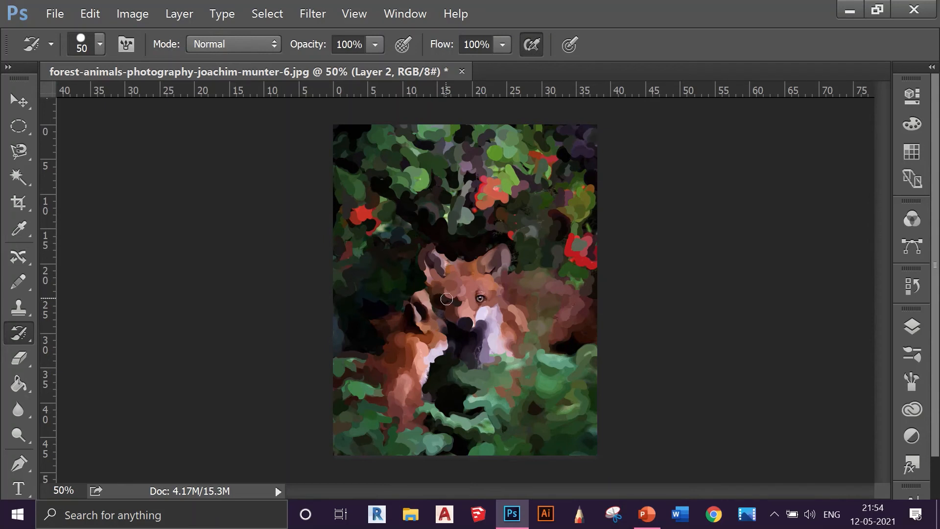
{"action": "left_click", "coordinate": [453, 298]}
{"action": "left_click_drag", "start_coordinate": [465, 322], "coordinate": [468, 327]}
{"action": "mouse_move", "coordinate": [418, 309]}
{"action": "left_mouse_down"}
{"action": "mouse_move", "coordinate": [433, 359]}
{"action": "mouse_move", "coordinate": [422, 328]}
{"action": "left_mouse_up"}
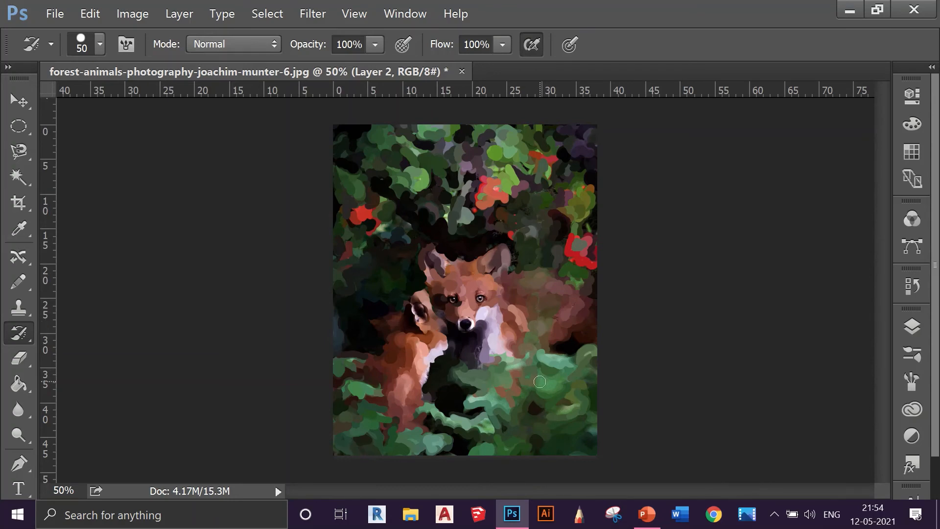
{"action": "left_click", "coordinate": [90, 14]}
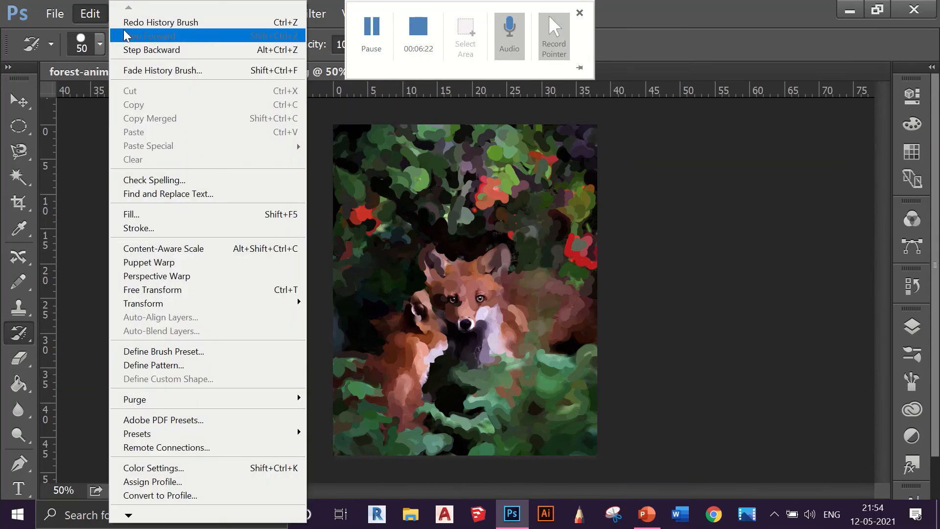
{"action": "left_click", "coordinate": [146, 49]}
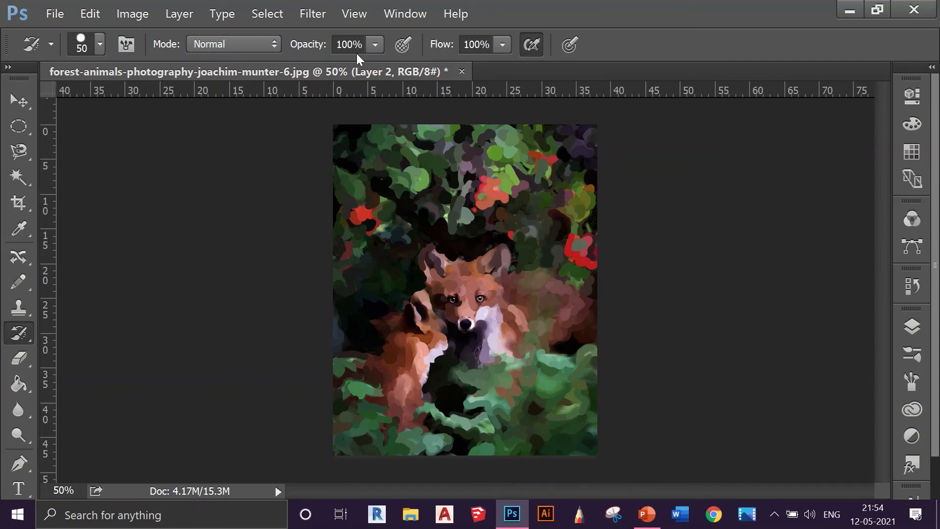
Return to the Art History Brush and paint over the front-facing fox's face and the leaves just above its head.
{"action": "right_click", "coordinate": [20, 334]}
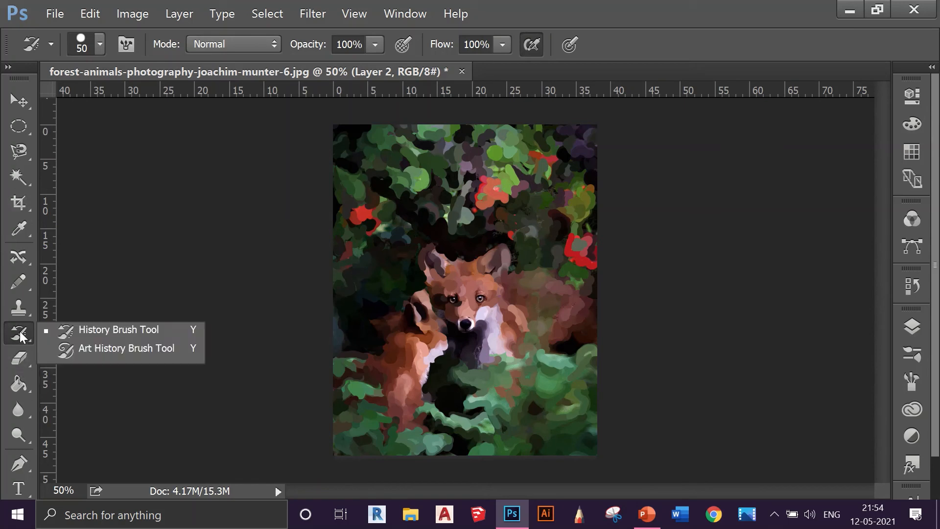
{"action": "left_click", "coordinate": [72, 349]}
{"action": "left_click_drag", "start_coordinate": [456, 274], "coordinate": [477, 323]}
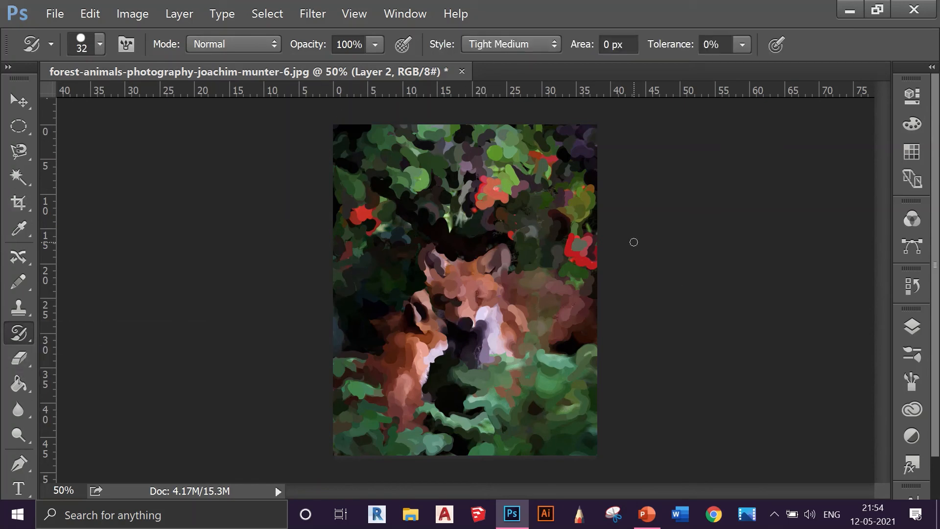
{"action": "left_click", "coordinate": [465, 234]}
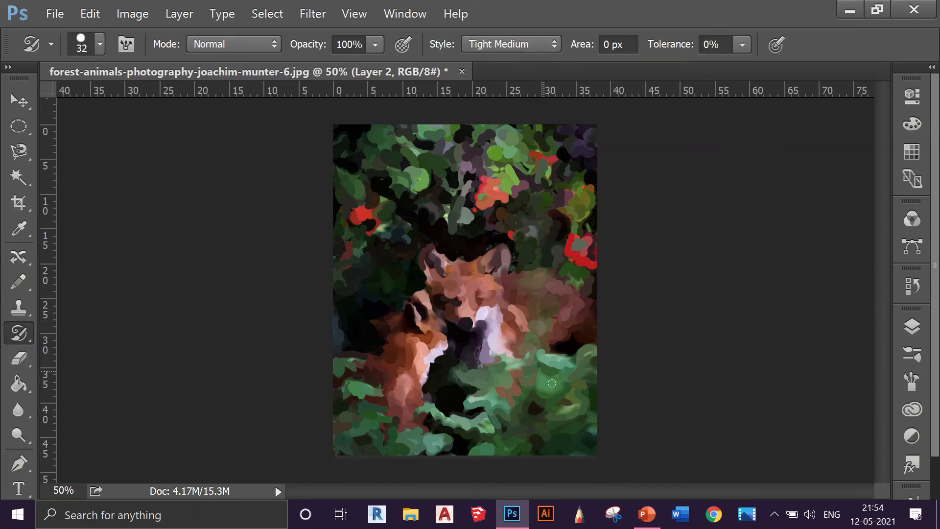
Restore the front-facing fox's eyes and nose with the History Brush, undoing the stroke made on the other fox's ear.
{"action": "right_click", "coordinate": [19, 333]}
{"action": "left_click", "coordinate": [96, 333]}
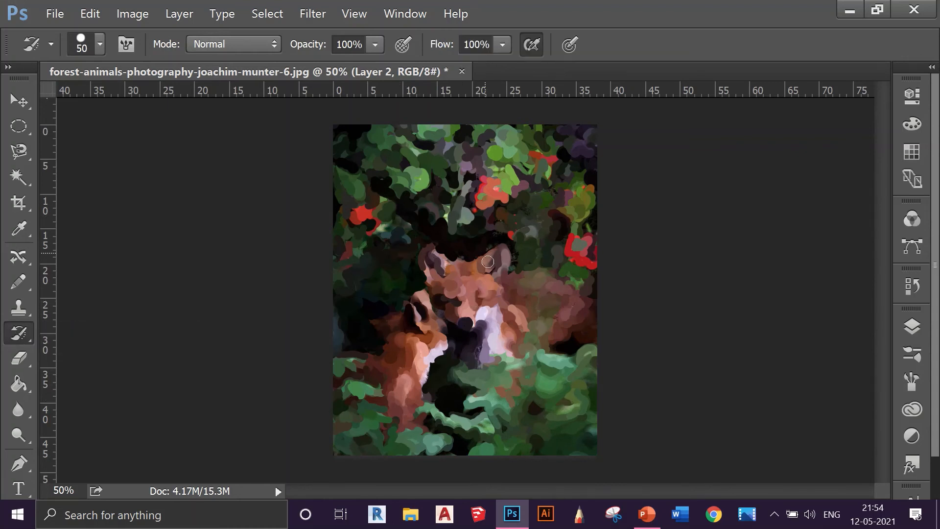
{"action": "left_click", "coordinate": [482, 297]}
{"action": "left_click", "coordinate": [454, 298]}
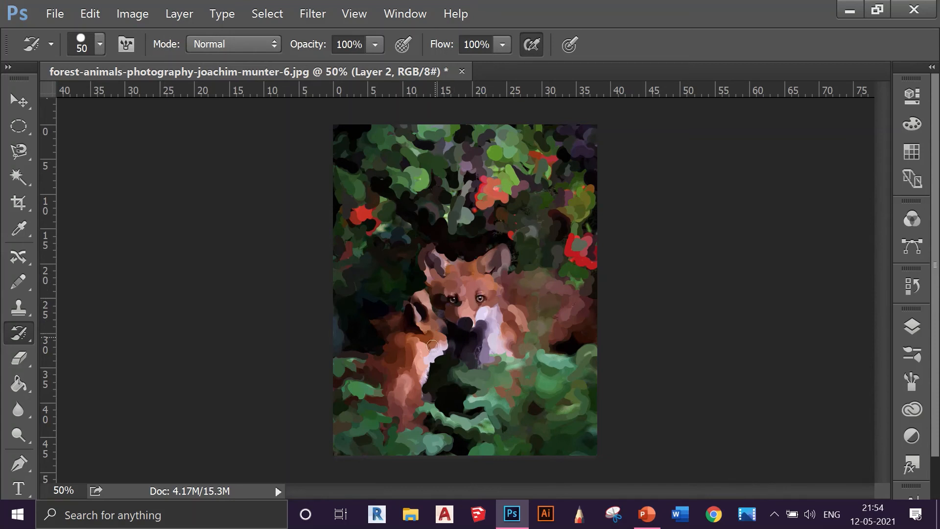
{"action": "left_click", "coordinate": [465, 324]}
{"action": "left_click", "coordinate": [422, 316]}
{"action": "key", "text": "ctrl+z"}
{"action": "left_click", "coordinate": [90, 14]}
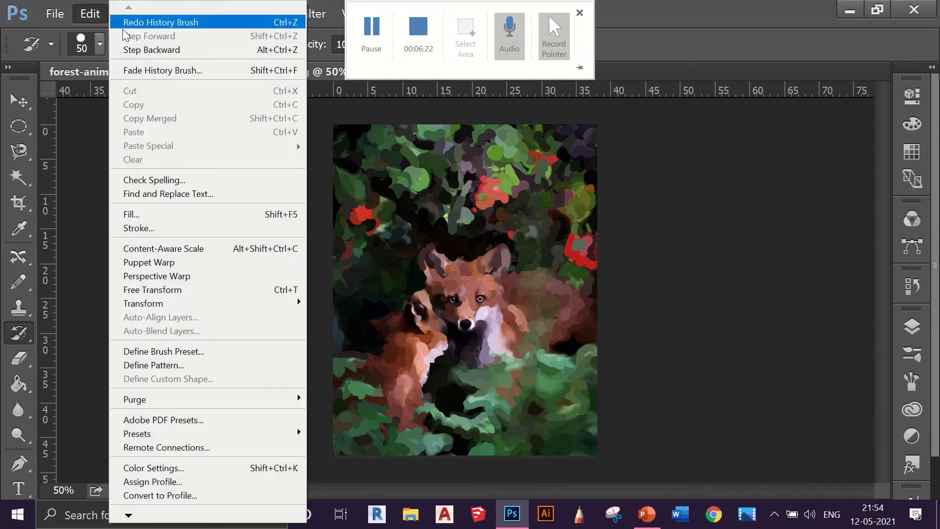
{"action": "left_click", "coordinate": [133, 25]}
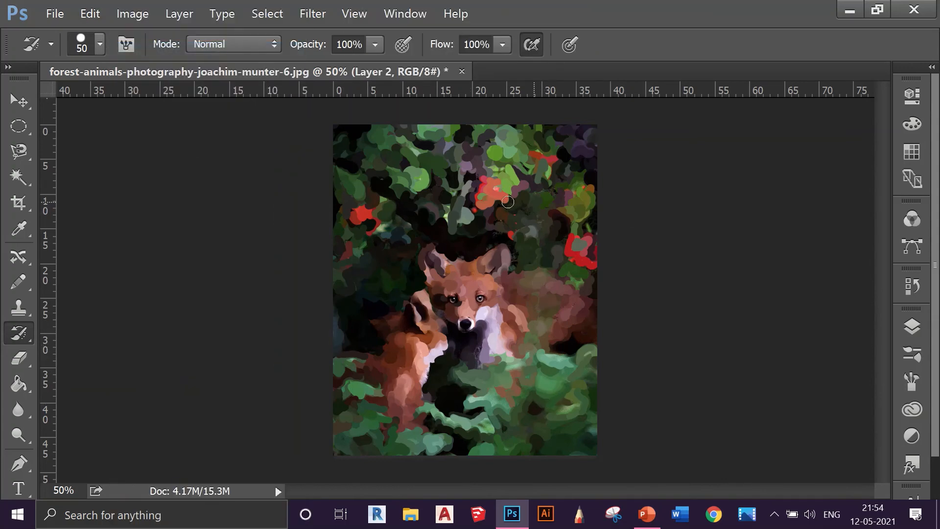
Return to the Art History Brush and set its painting style to Dab.
{"action": "right_click", "coordinate": [19, 333]}
{"action": "left_click", "coordinate": [88, 350]}
{"action": "left_click", "coordinate": [529, 45]}
{"action": "left_click", "coordinate": [532, 120]}
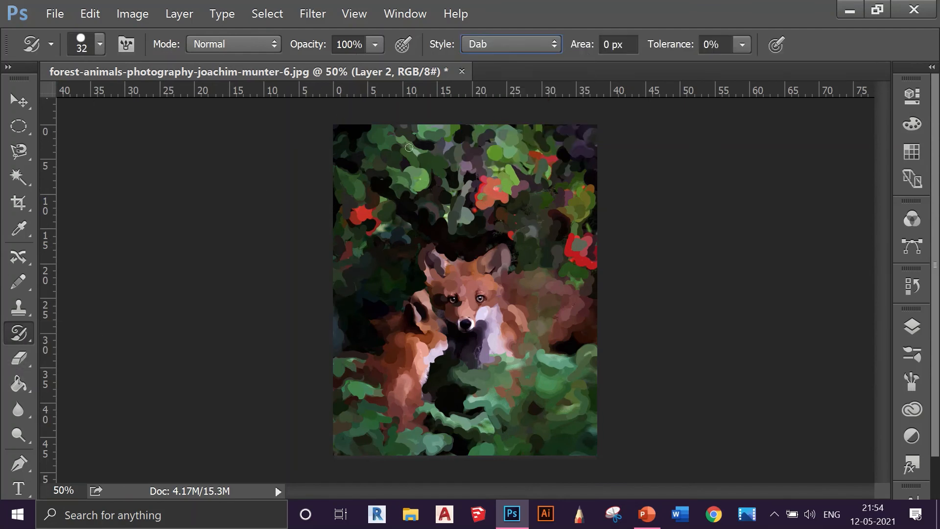
Enlarge the brush to 69 px and dab over the leaves along the picture's upper edge.
{"action": "left_click", "coordinate": [100, 44]}
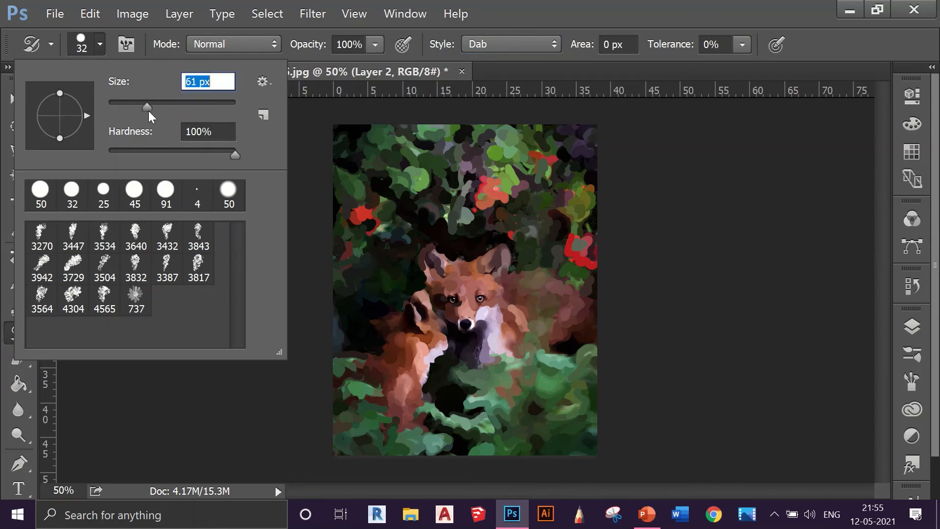
{"action": "left_click_drag", "start_coordinate": [149, 111], "coordinate": [161, 111]}
{"action": "key", "text": "Return"}
{"action": "mouse_move", "coordinate": [431, 158]}
{"action": "left_mouse_down"}
{"action": "mouse_move", "coordinate": [367, 141]}
{"action": "mouse_move", "coordinate": [564, 133]}
{"action": "mouse_move", "coordinate": [436, 133]}
{"action": "mouse_move", "coordinate": [478, 127]}
{"action": "mouse_move", "coordinate": [595, 145]}
{"action": "mouse_move", "coordinate": [358, 144]}
{"action": "mouse_move", "coordinate": [556, 146]}
{"action": "mouse_move", "coordinate": [413, 165]}
{"action": "mouse_move", "coordinate": [577, 156]}
{"action": "mouse_move", "coordinate": [488, 171]}
{"action": "mouse_move", "coordinate": [369, 147]}
{"action": "mouse_move", "coordinate": [542, 147]}
{"action": "mouse_move", "coordinate": [367, 139]}
{"action": "left_mouse_up"}
Try lower spacing and hardness for the brush, choose the round 35 px tip instead, and enlarge it to 78 px.
{"action": "left_click", "coordinate": [912, 381]}
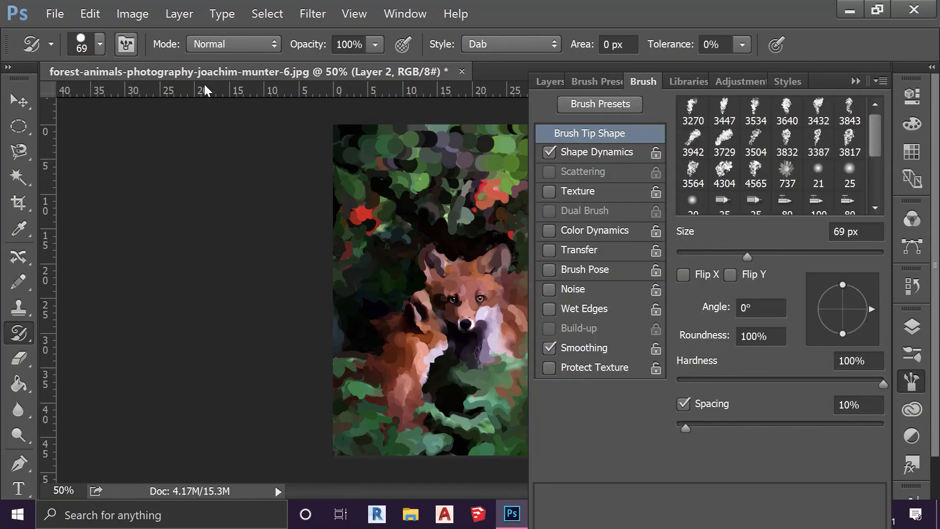
{"action": "left_click_drag", "start_coordinate": [686, 429], "coordinate": [671, 430]}
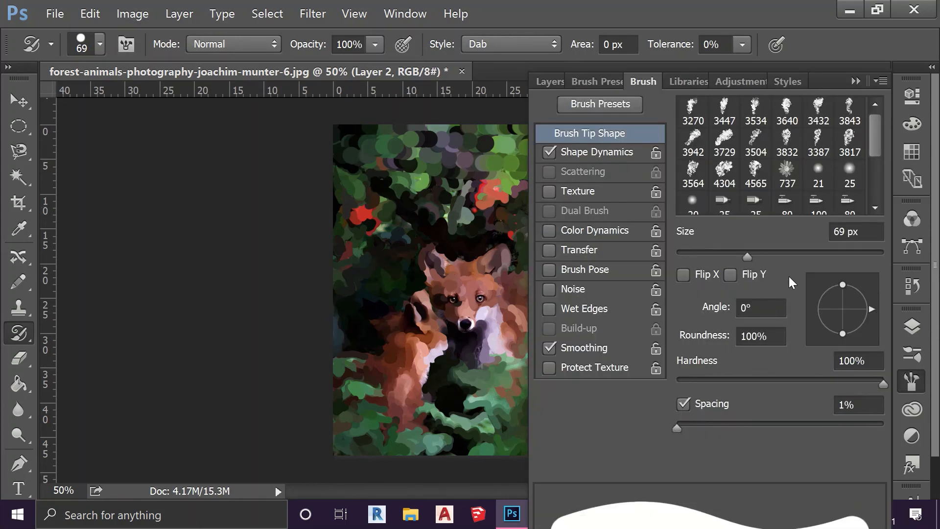
{"action": "scroll", "coordinate": [774, 162], "scroll_direction": "down", "scroll_amount": 1}
{"action": "left_click_drag", "start_coordinate": [884, 380], "coordinate": [714, 380]}
{"action": "left_click", "coordinate": [756, 196]}
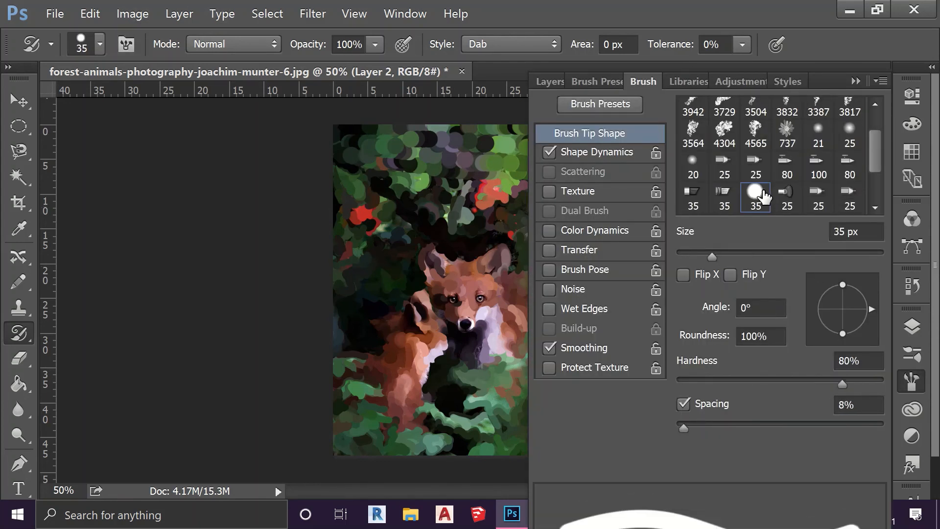
{"action": "left_click_drag", "start_coordinate": [713, 257], "coordinate": [756, 256]}
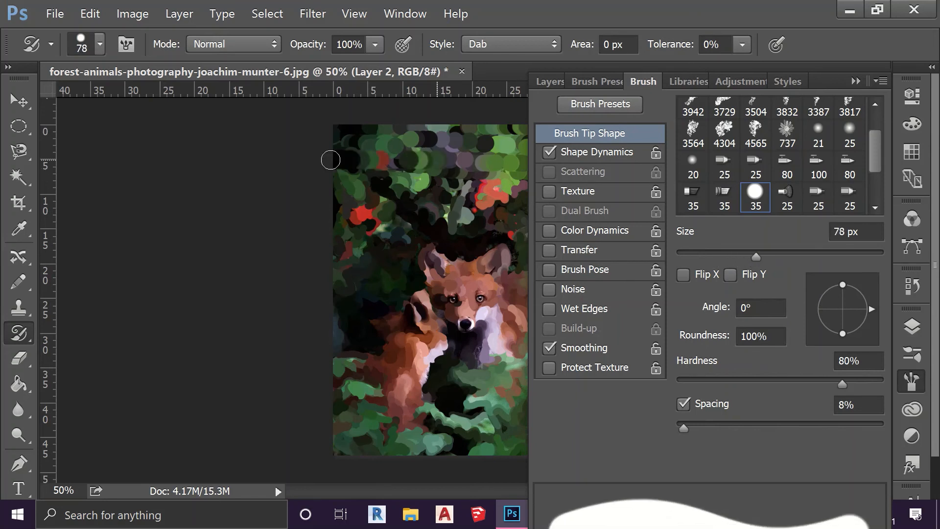
{"action": "left_click", "coordinate": [856, 81]}
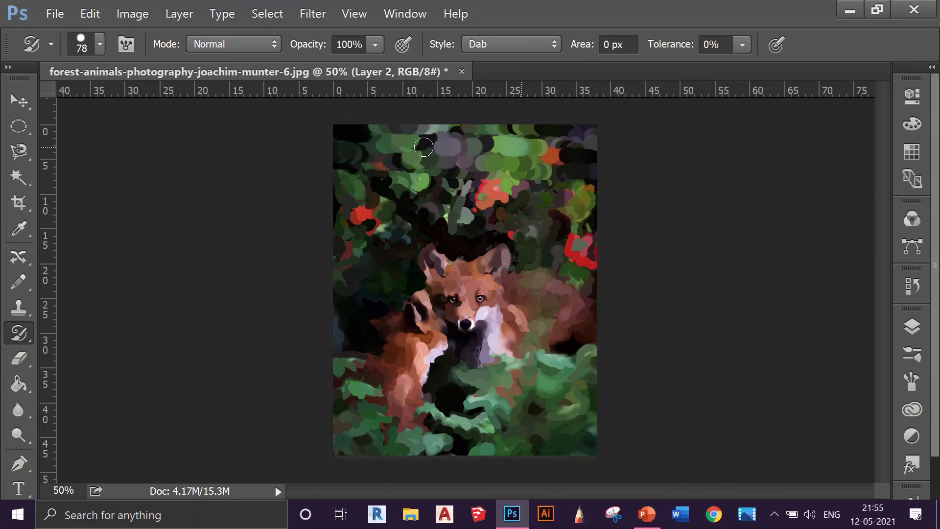
Change the style to Tight Medium and paint across the leaves at the picture's upper edge with the 78 px brush.
{"action": "left_click", "coordinate": [497, 44]}
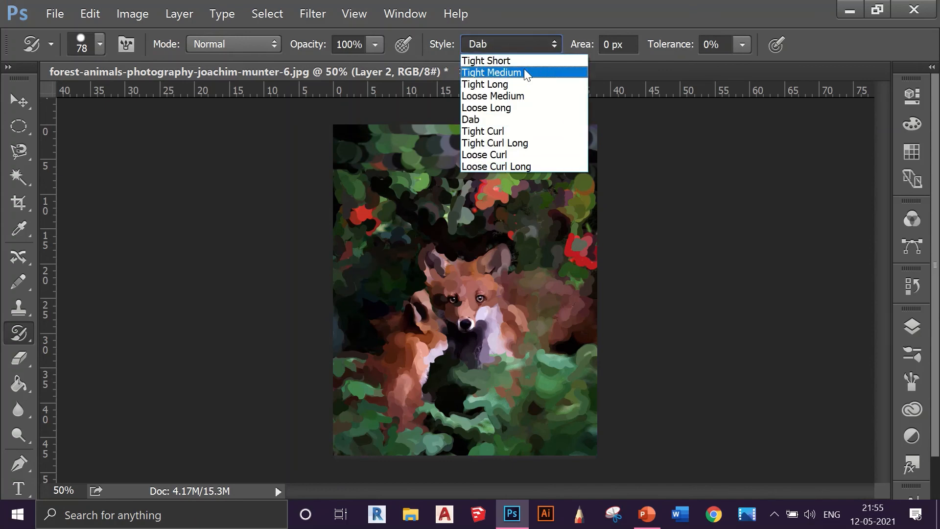
{"action": "left_click", "coordinate": [524, 69]}
{"action": "left_click_drag", "start_coordinate": [519, 131], "coordinate": [354, 127]}
Step backward through the history to remove the large-brush strokes from the upper leaves.
{"action": "left_click", "coordinate": [131, 13]}
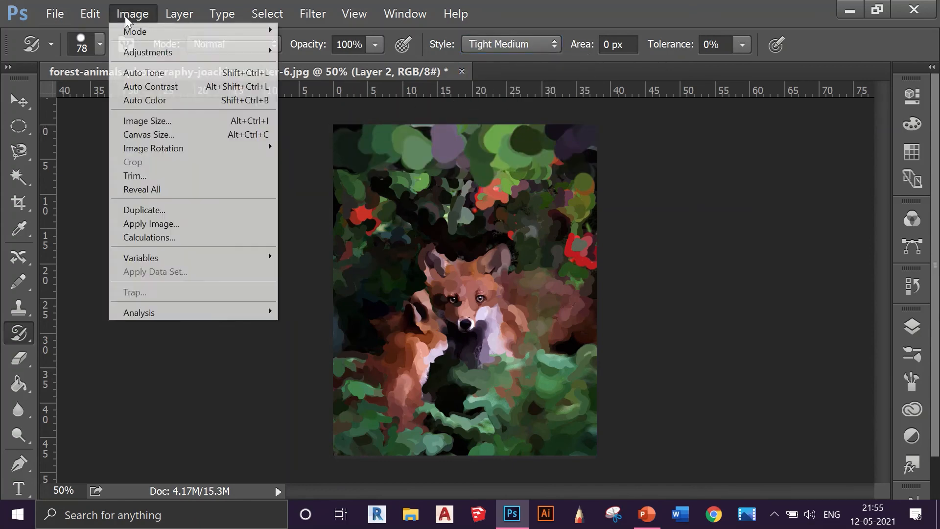
{"action": "left_click", "coordinate": [90, 14]}
{"action": "left_click", "coordinate": [90, 14]}
{"action": "left_click", "coordinate": [131, 50]}
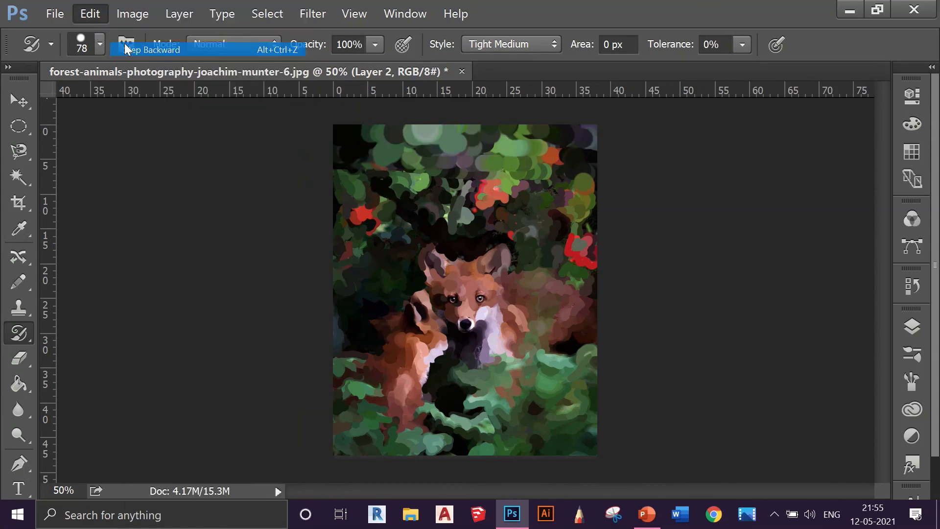
{"action": "left_click", "coordinate": [93, 14]}
{"action": "left_click", "coordinate": [146, 45]}
{"action": "left_click", "coordinate": [91, 14]}
{"action": "left_click", "coordinate": [139, 50]}
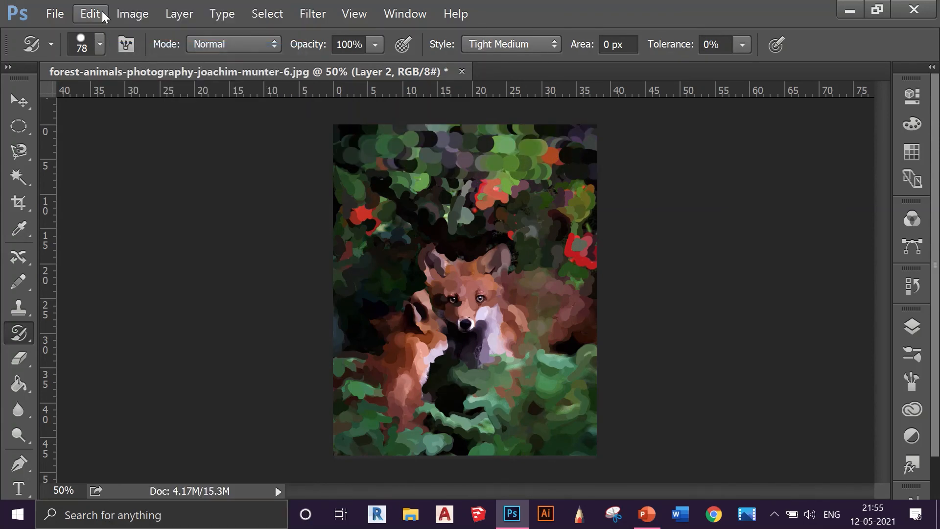
{"action": "left_click", "coordinate": [90, 14]}
{"action": "left_click", "coordinate": [136, 49]}
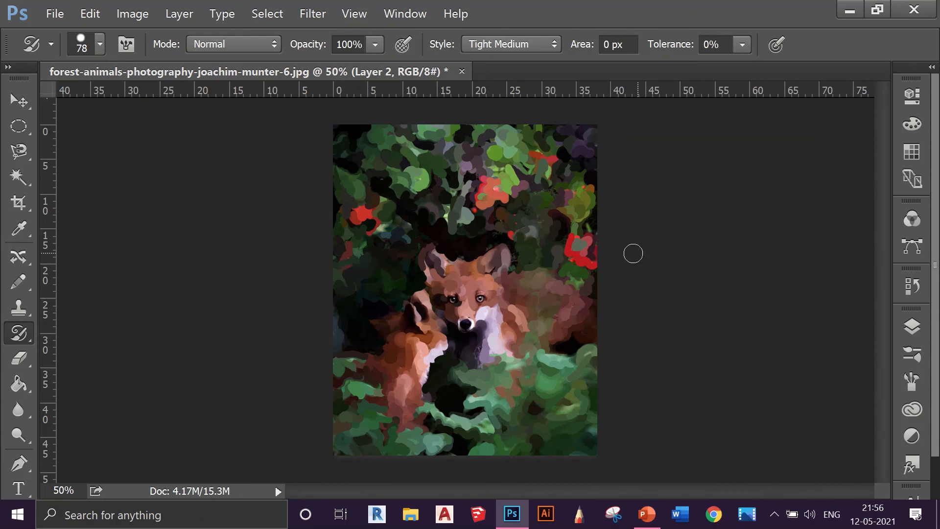
Try painting the uppermost leaves in the Tight Medium style with a large brush, adjusting its size between strokes.
{"action": "left_click_drag", "start_coordinate": [443, 139], "coordinate": [475, 124]}
{"action": "key", "text": "bracketleft"}
{"action": "key", "text": "bracketleft"}
{"action": "key", "text": "bracketleft"}
{"action": "key", "text": "bracketright"}
{"action": "key", "text": "bracketright"}
{"action": "mouse_move", "coordinate": [460, 131]}
{"action": "left_mouse_down"}
{"action": "mouse_move", "coordinate": [396, 145]}
{"action": "mouse_move", "coordinate": [334, 129]}
{"action": "left_mouse_up"}
Reduce the brush to the 25 px round preset and repaint the leaves and red flowers above the foxes in Tight Medium style.
{"action": "left_click", "coordinate": [99, 44]}
{"action": "left_click_drag", "start_coordinate": [153, 107], "coordinate": [129, 105]}
{"action": "type", "text": "25"}
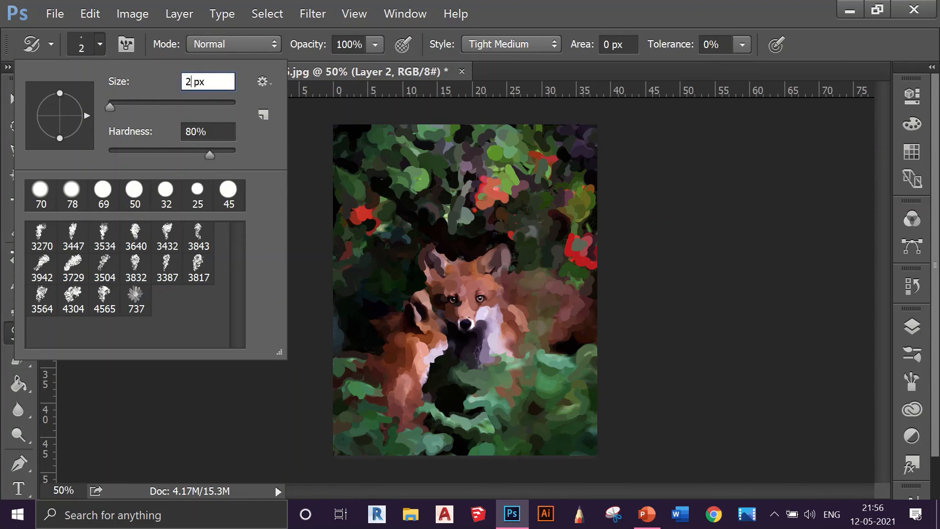
{"action": "key", "text": "Return"}
{"action": "left_click", "coordinate": [198, 193]}
{"action": "mouse_move", "coordinate": [385, 182]}
{"action": "left_mouse_down"}
{"action": "mouse_move", "coordinate": [468, 133]}
{"action": "mouse_move", "coordinate": [317, 145]}
{"action": "mouse_move", "coordinate": [551, 166]}
{"action": "mouse_move", "coordinate": [549, 149]}
{"action": "mouse_move", "coordinate": [559, 164]}
{"action": "left_mouse_up"}
{"action": "mouse_move", "coordinate": [512, 196]}
{"action": "left_mouse_down"}
{"action": "mouse_move", "coordinate": [342, 265]}
{"action": "mouse_move", "coordinate": [338, 137]}
{"action": "left_mouse_up"}
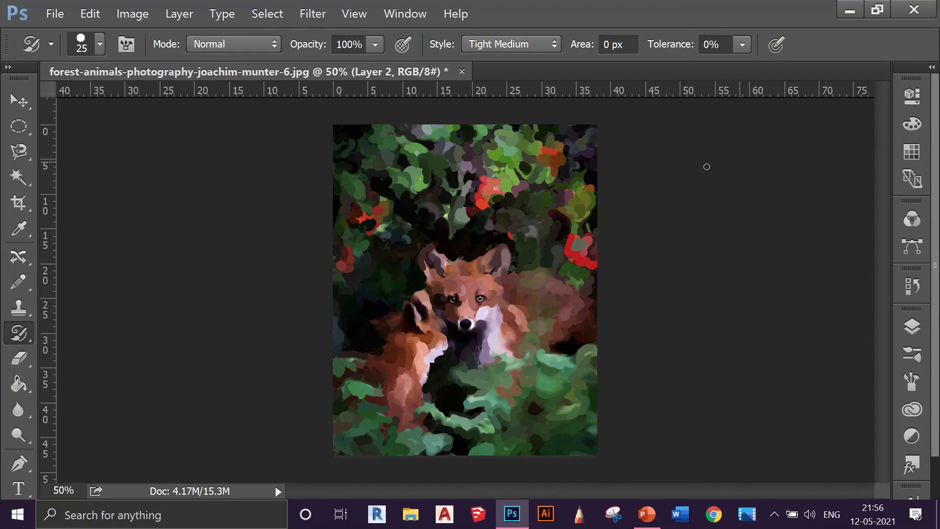
{"action": "mouse_move", "coordinate": [588, 139]}
{"action": "left_mouse_down"}
{"action": "mouse_move", "coordinate": [392, 139]}
{"action": "mouse_move", "coordinate": [600, 124]}
{"action": "left_mouse_up"}
Switch the style to Tight Long and paint over the leaves above the foxes and along the picture's side edges.
{"action": "left_click", "coordinate": [537, 44]}
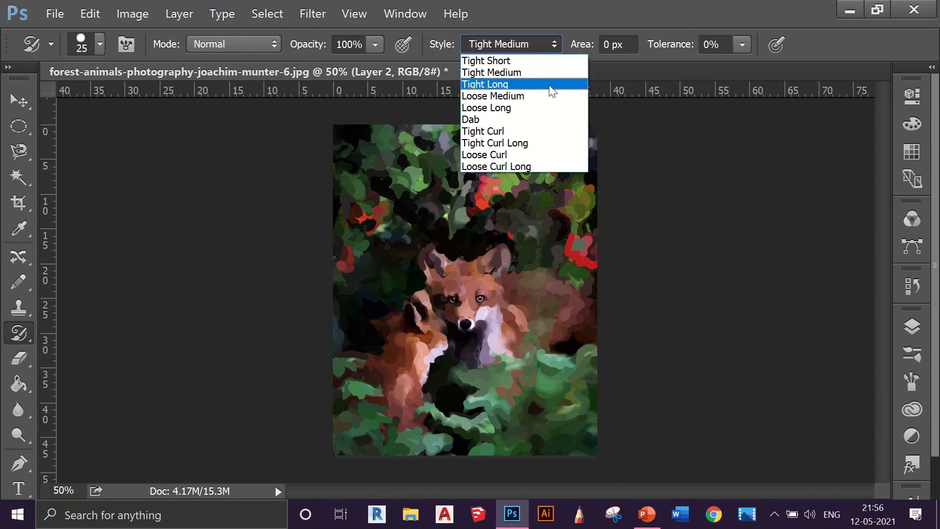
{"action": "left_click", "coordinate": [550, 90]}
{"action": "mouse_move", "coordinate": [417, 139]}
{"action": "left_mouse_down"}
{"action": "mouse_move", "coordinate": [544, 137]}
{"action": "mouse_move", "coordinate": [361, 136]}
{"action": "mouse_move", "coordinate": [477, 213]}
{"action": "mouse_move", "coordinate": [536, 218]}
{"action": "mouse_move", "coordinate": [594, 238]}
{"action": "mouse_move", "coordinate": [580, 186]}
{"action": "mouse_move", "coordinate": [422, 140]}
{"action": "mouse_move", "coordinate": [343, 315]}
{"action": "mouse_move", "coordinate": [346, 343]}
{"action": "left_mouse_up"}
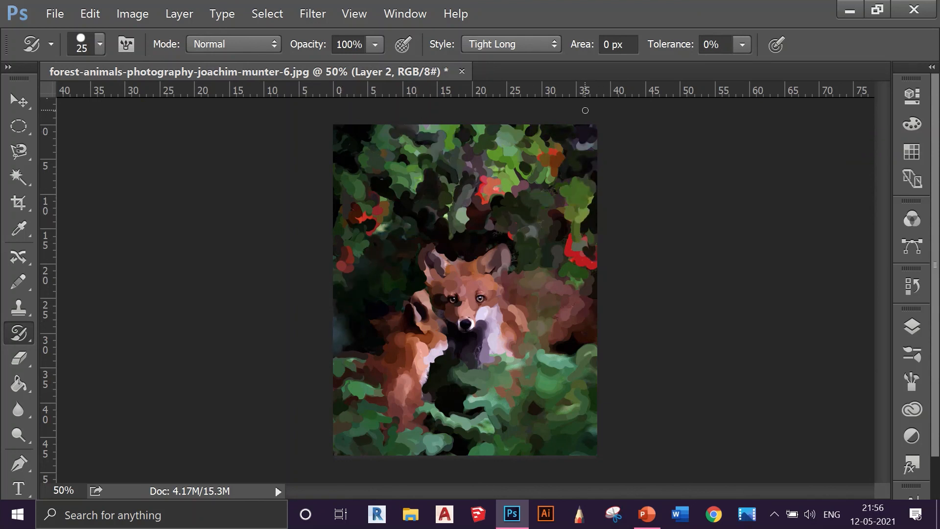
{"action": "mouse_move", "coordinate": [585, 110]}
{"action": "left_mouse_down"}
{"action": "mouse_move", "coordinate": [583, 147]}
{"action": "mouse_move", "coordinate": [392, 142]}
{"action": "mouse_move", "coordinate": [539, 132]}
{"action": "mouse_move", "coordinate": [595, 142]}
{"action": "left_mouse_up"}
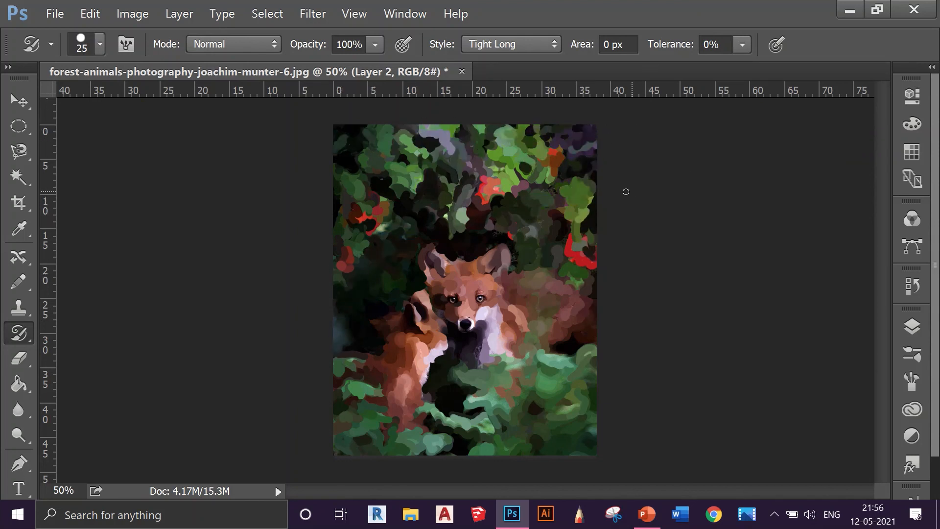
{"action": "left_click_drag", "start_coordinate": [591, 192], "coordinate": [586, 223]}
{"action": "left_click_drag", "start_coordinate": [593, 169], "coordinate": [590, 162]}
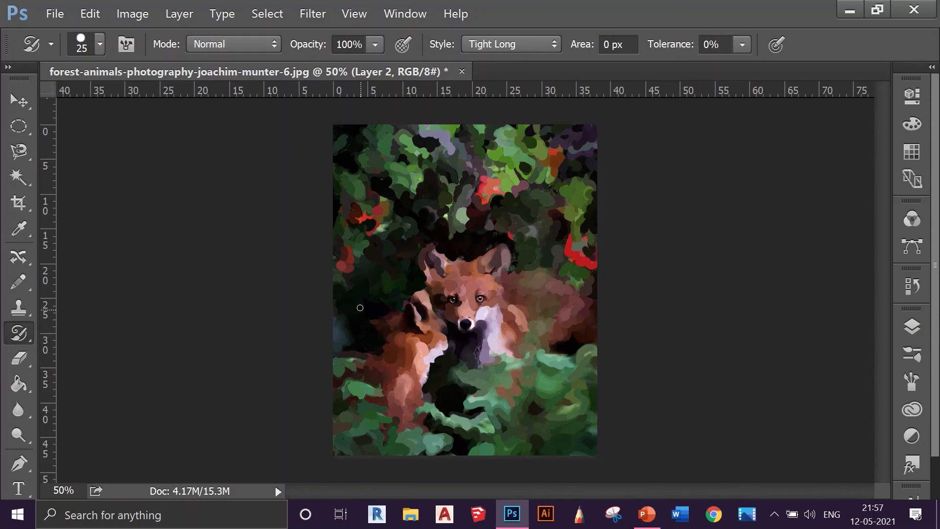